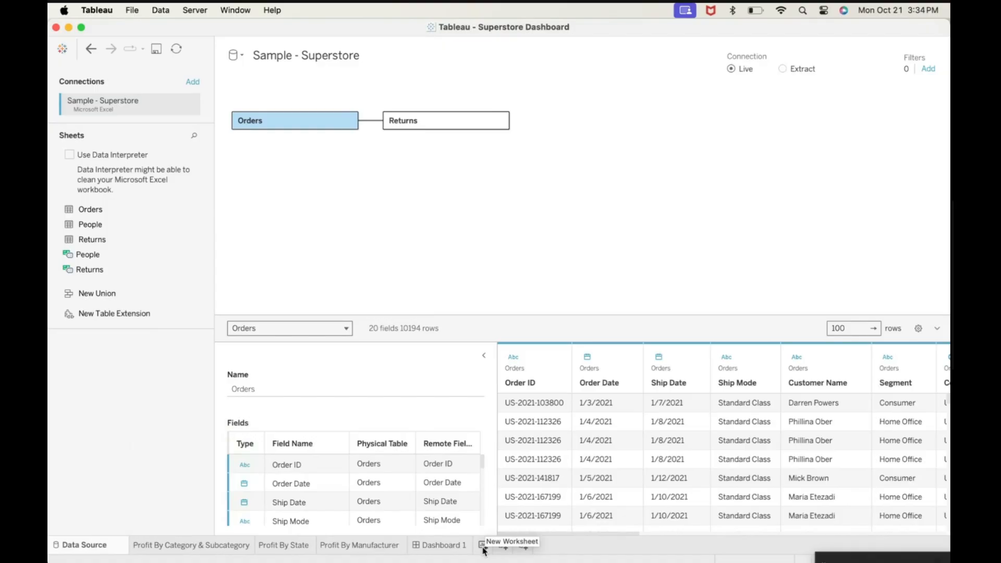
click(483, 547)
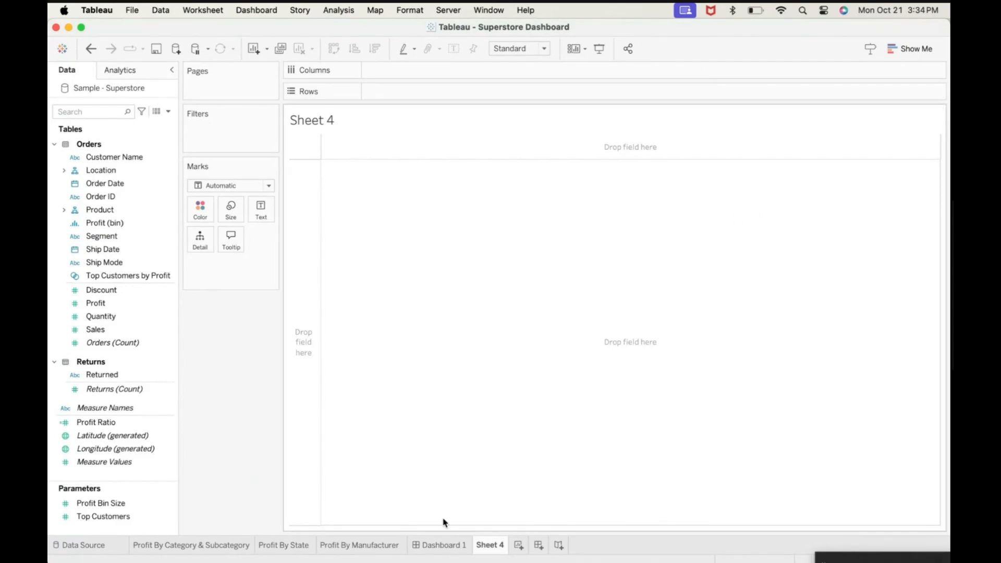
right_click(495, 547)
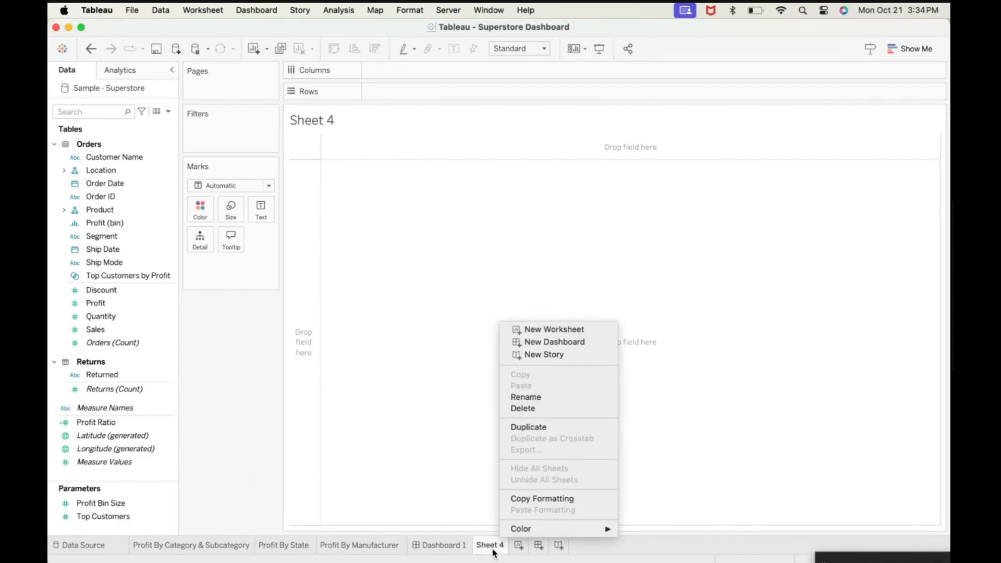
click(567, 409)
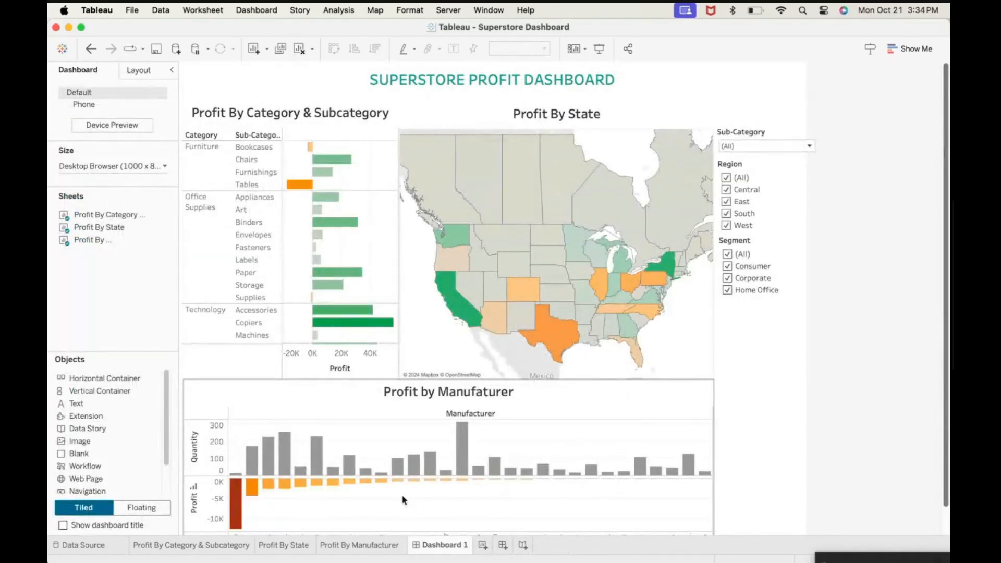
Step: Add a new blank worksheet to the workbook and return to the Profit By Category & Subcategory sheet
click(160, 546)
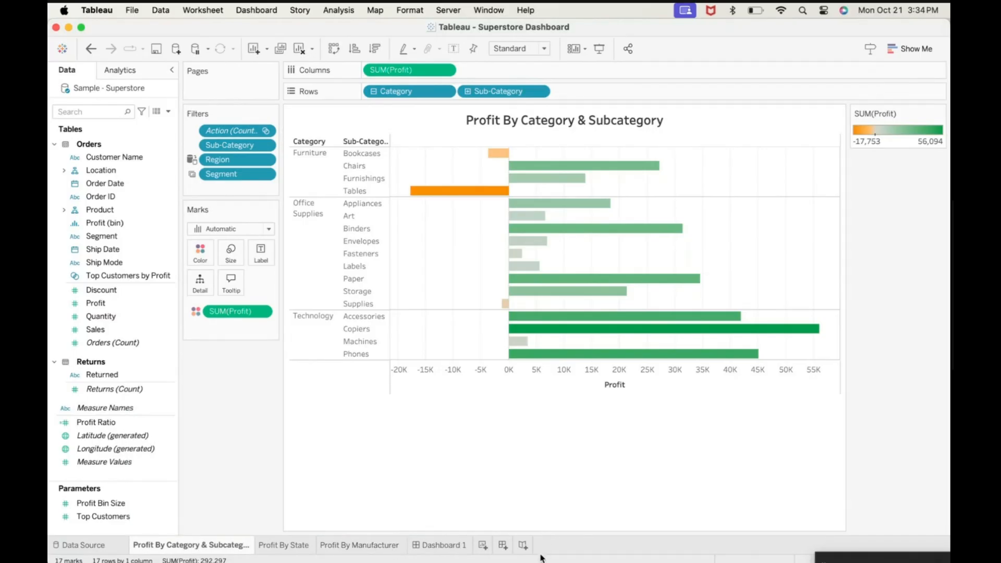
click(483, 546)
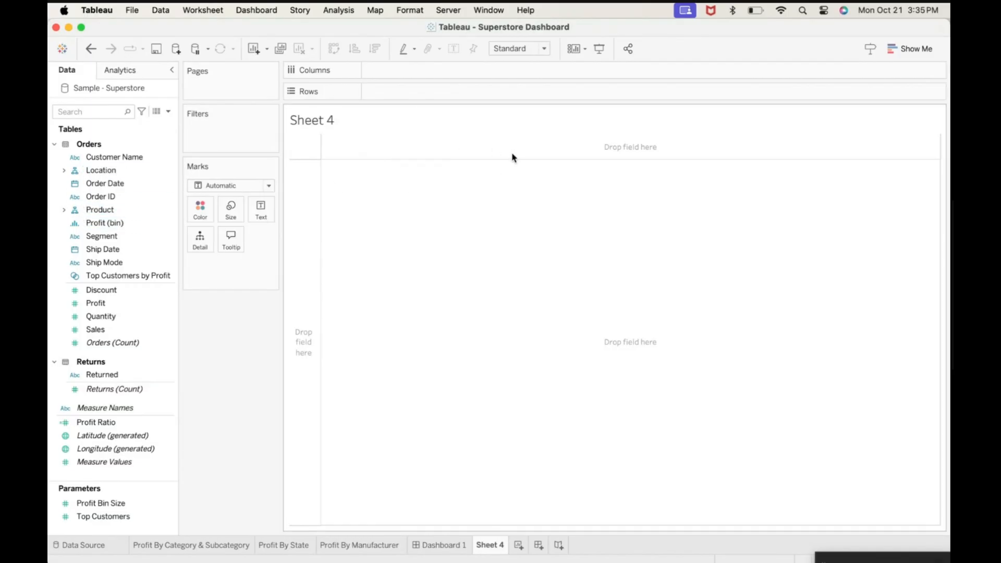
click(175, 546)
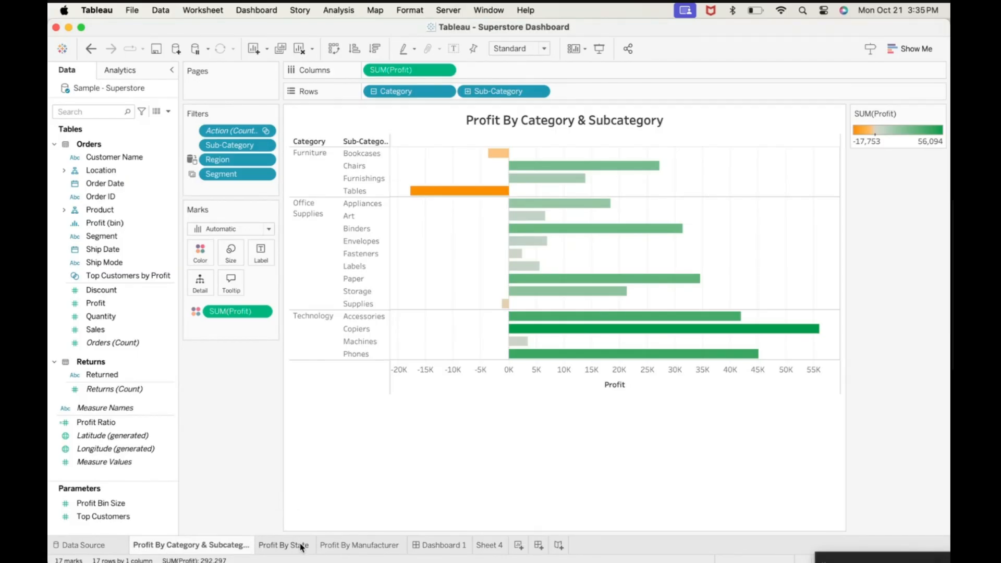
mouse_move(209, 546)
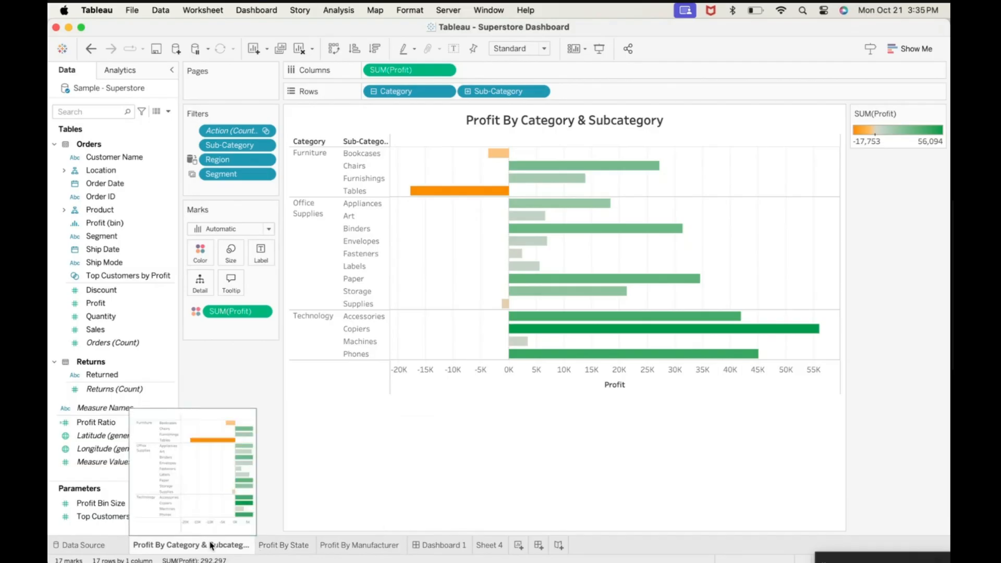
mouse_move(298, 557)
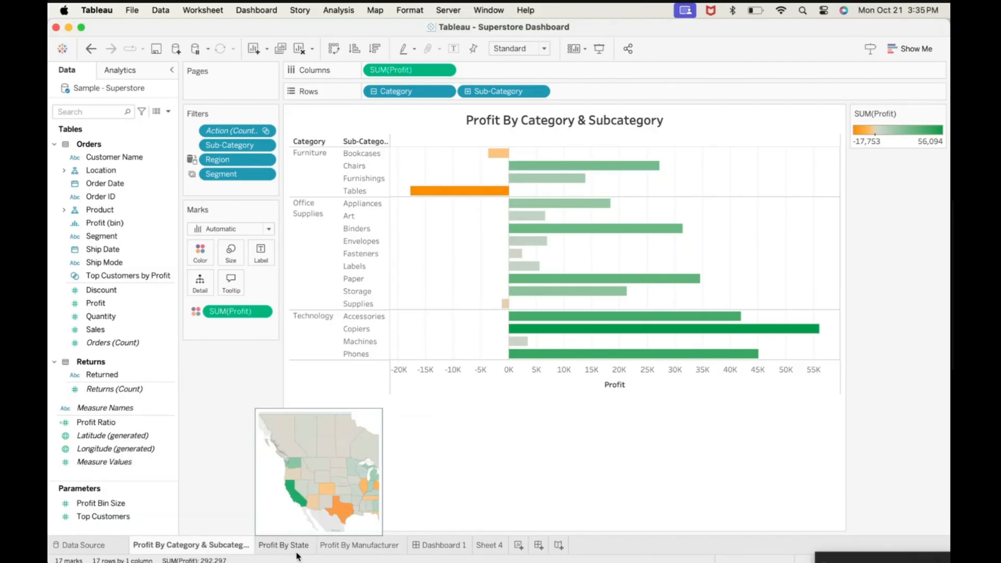
mouse_move(337, 550)
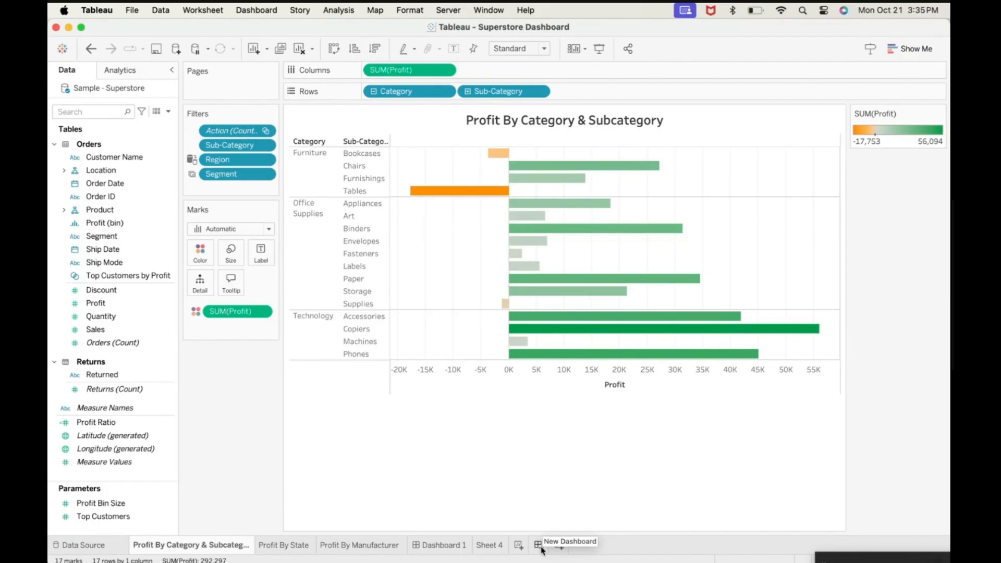
Step: Create a new blank dashboard, show its dashboard title and select the title object
click(538, 545)
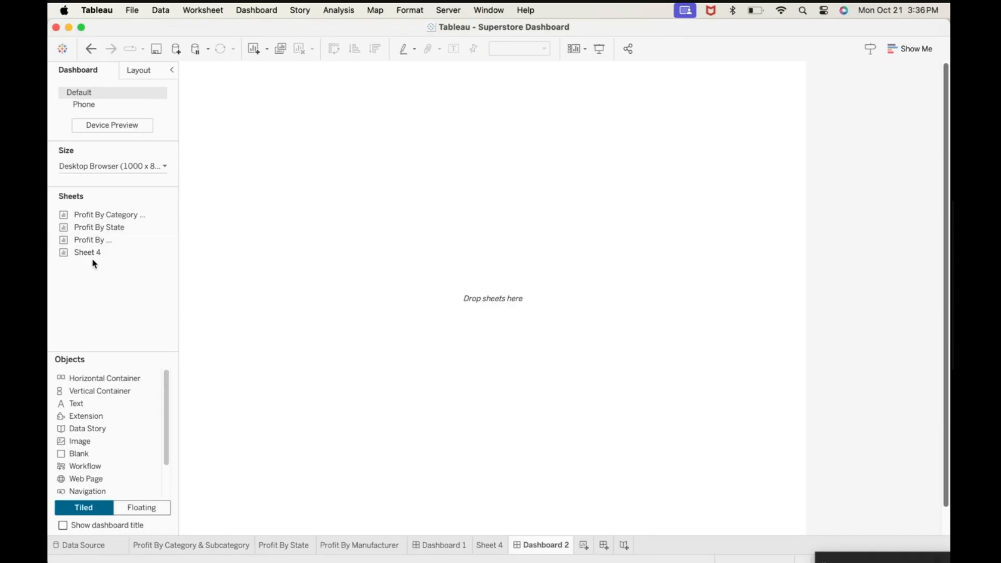
mouse_move(82, 217)
drag(166, 398, 167, 468)
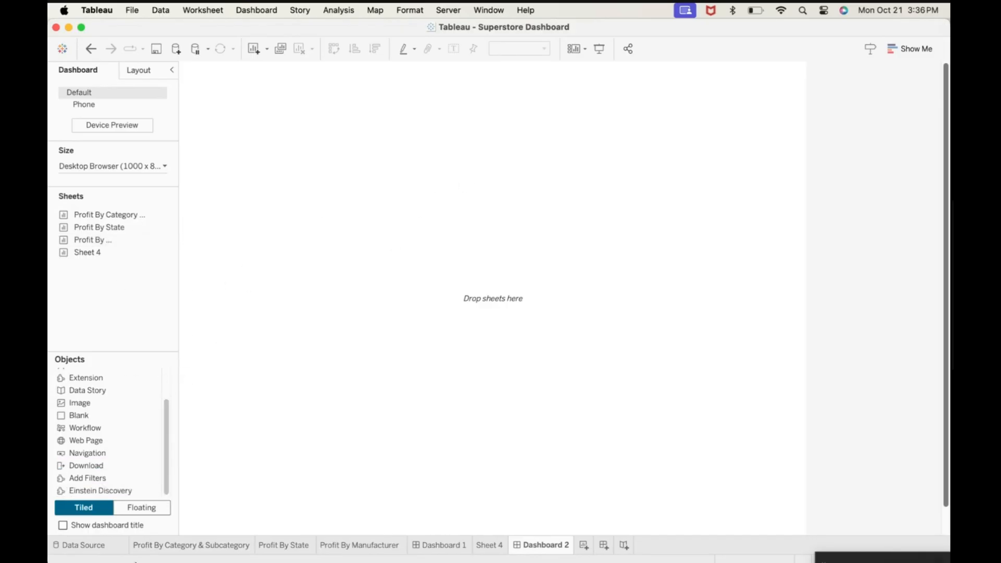
click(63, 525)
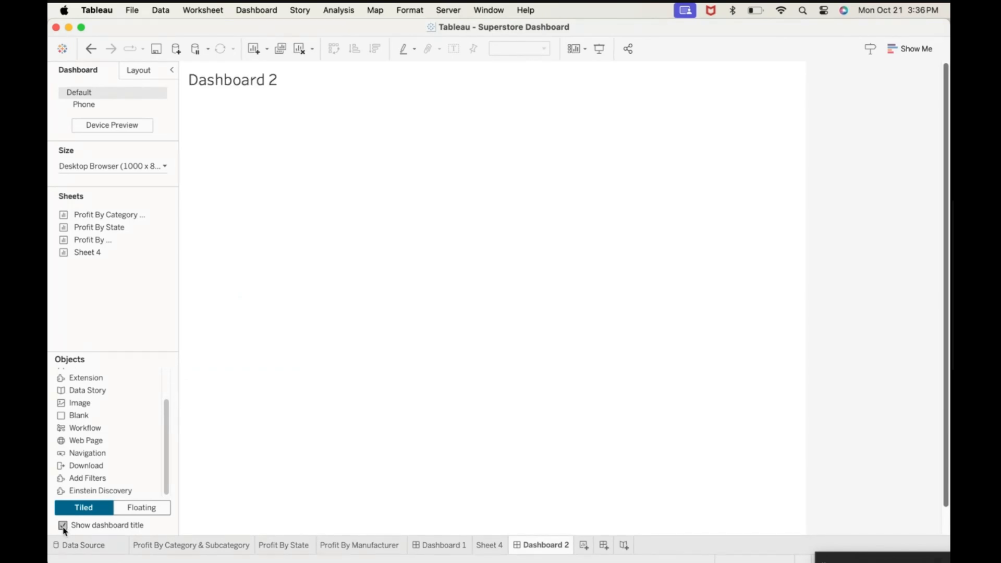
click(243, 92)
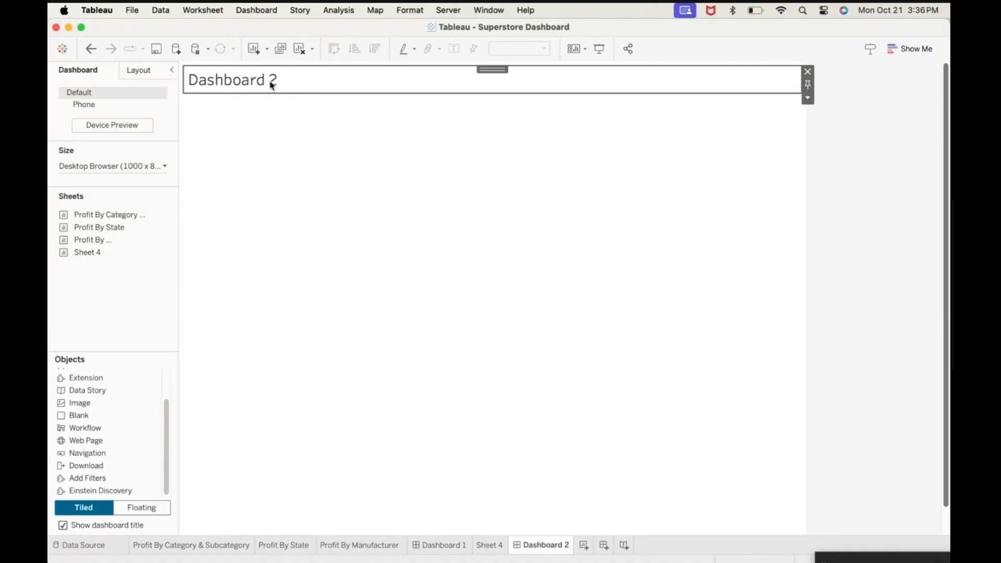
Step: Check Dashboard 1 for reference and replace the new dashboard's title text with "SUPERSTORE PROFIT DASHBOARD"
click(441, 545)
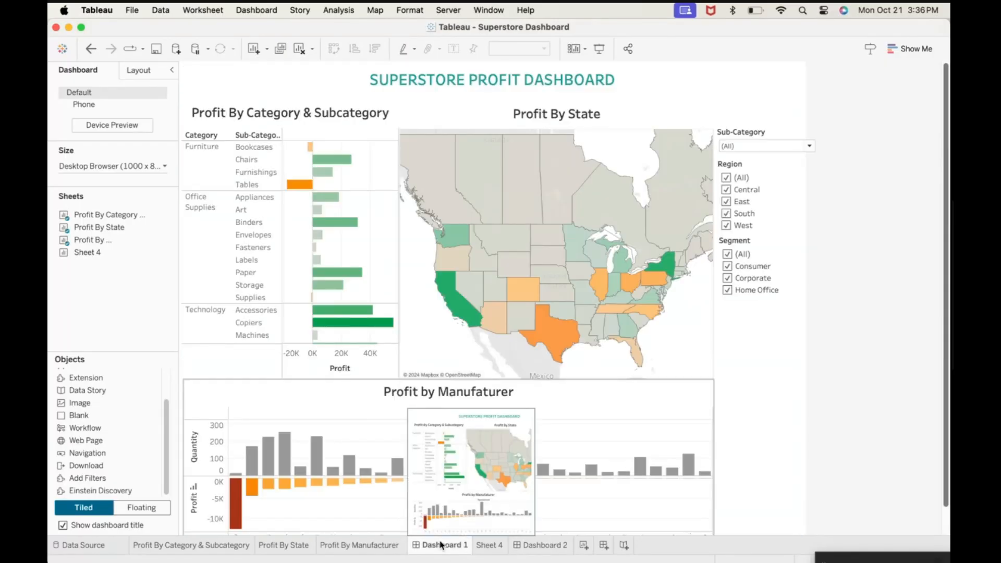
click(556, 547)
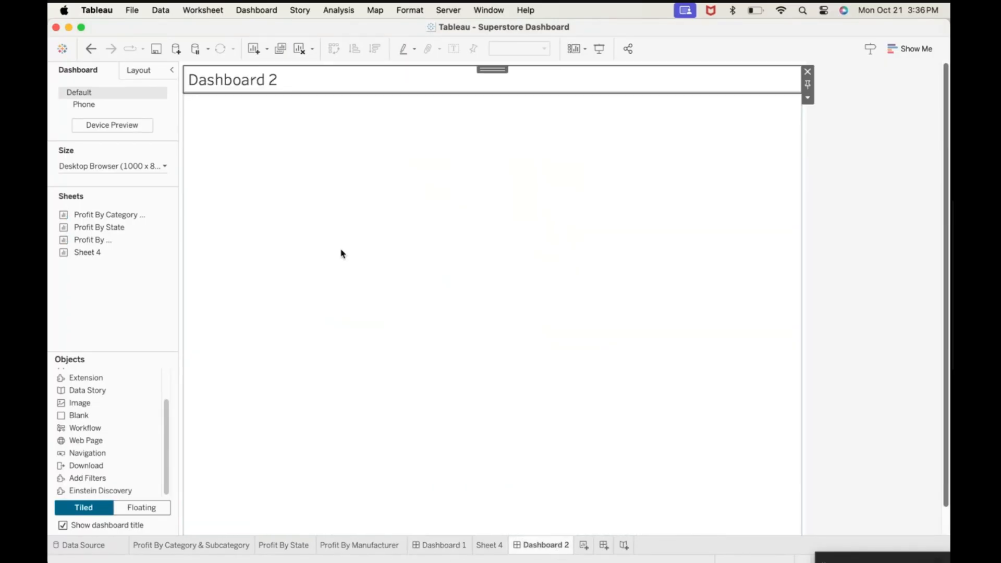
double_click(277, 84)
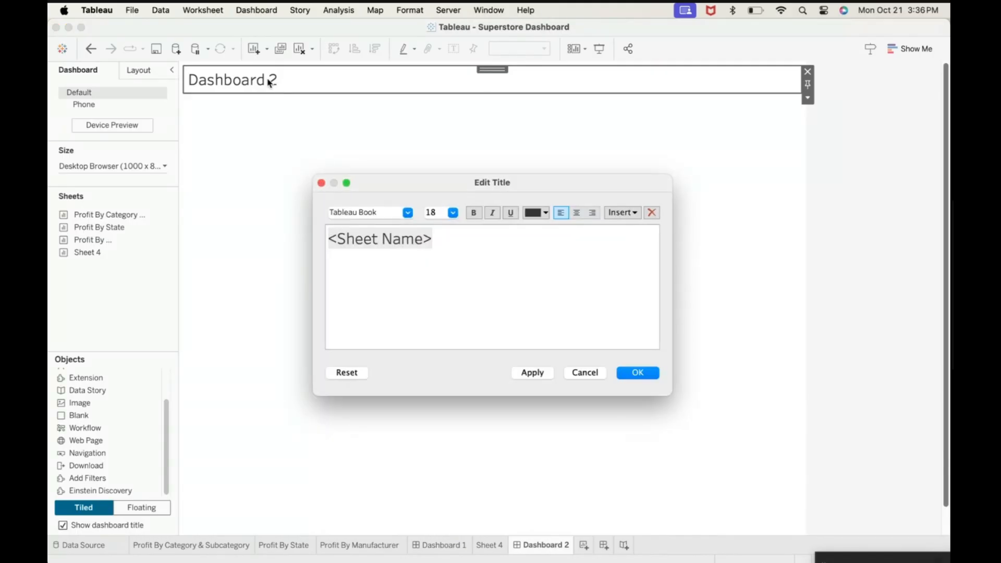
text(S)
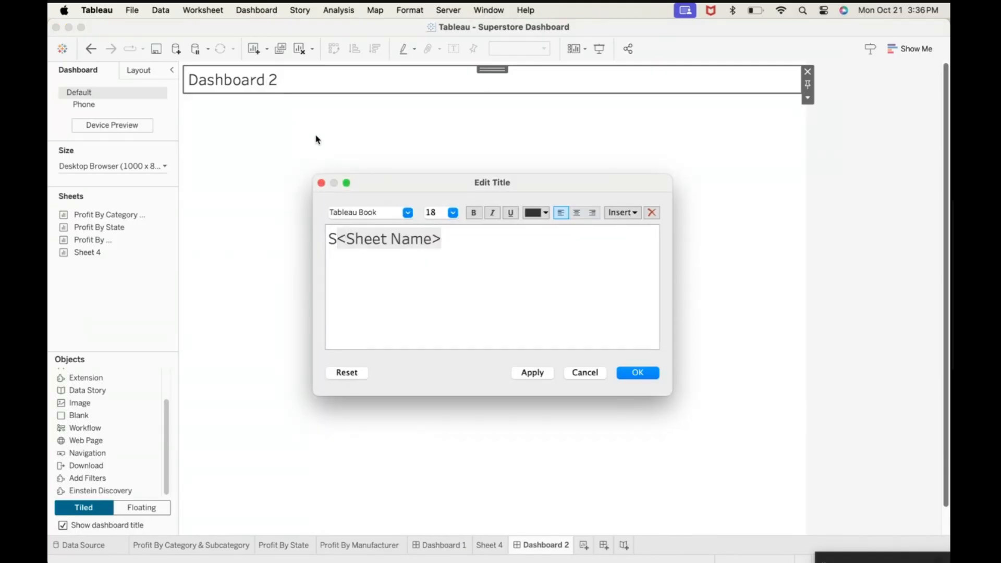
key(super+a)
key(BackSpace)
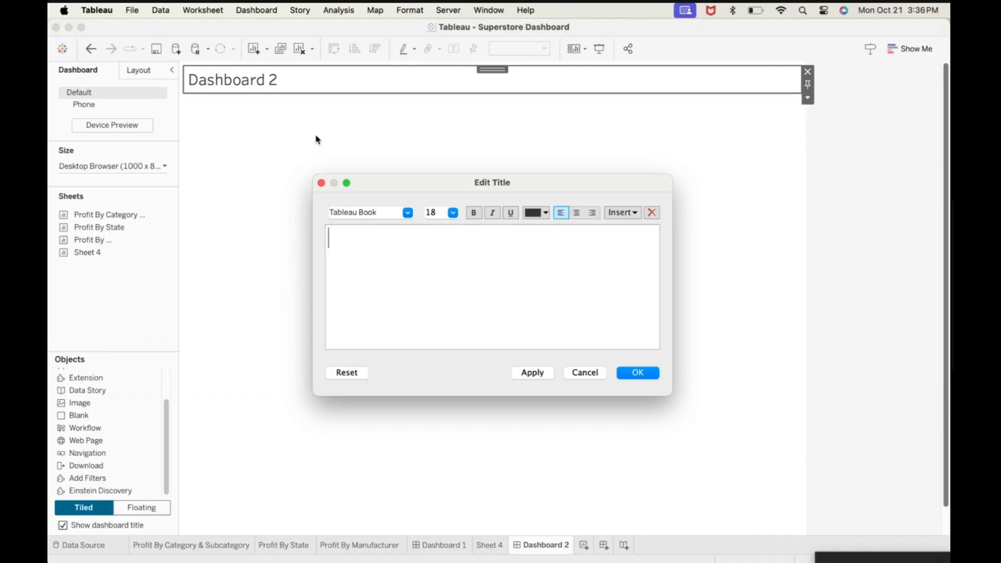
text(SUPERST)
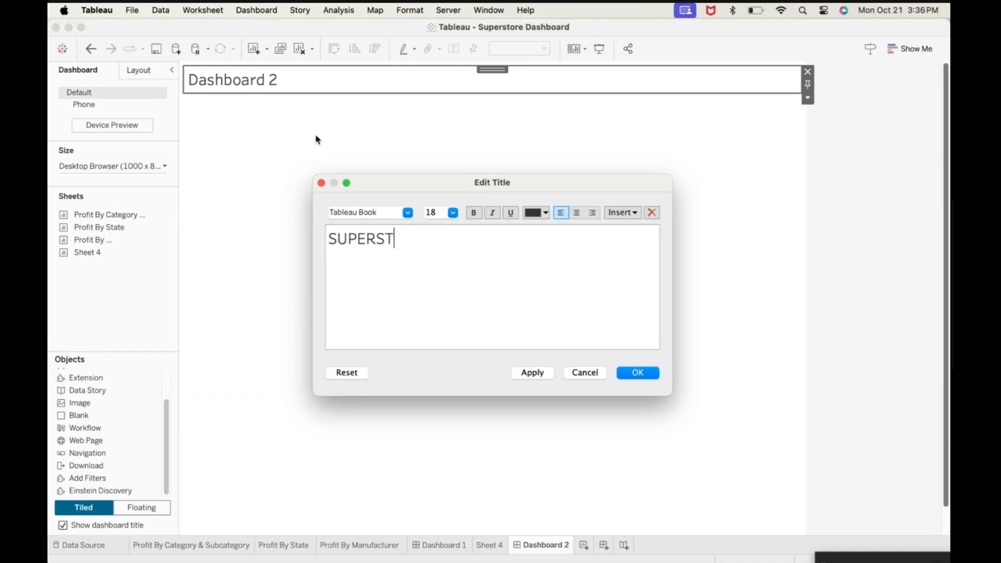
text(ORE PROFIT )
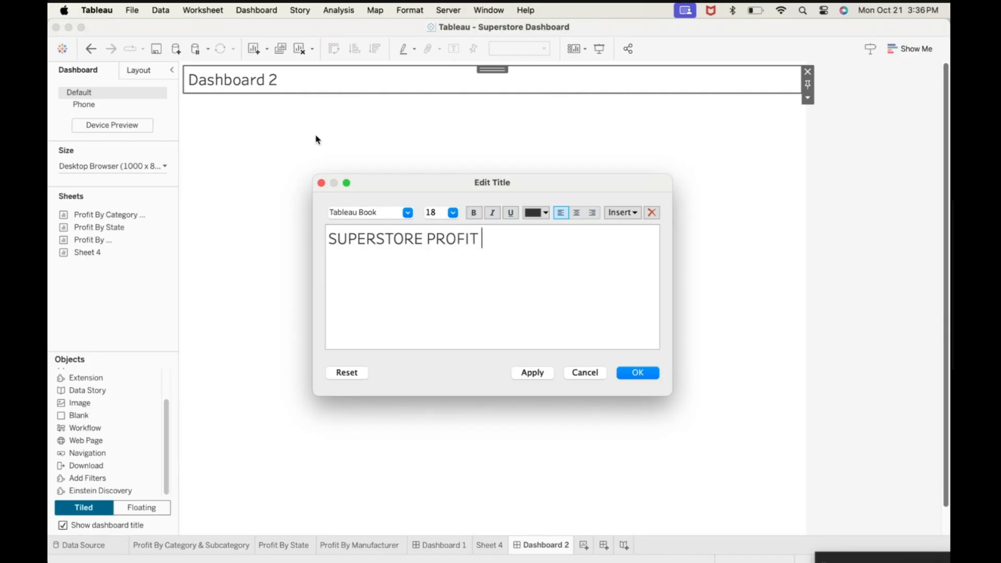
text(DASHBOARD)
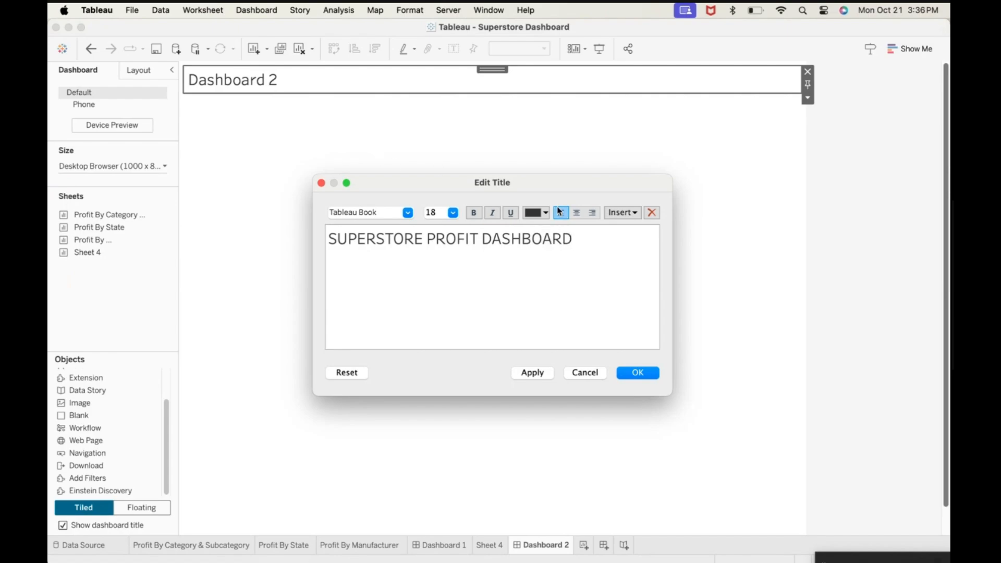
Step: Set the font of the whole dashboard title text to Tahoma
drag(629, 250, 325, 230)
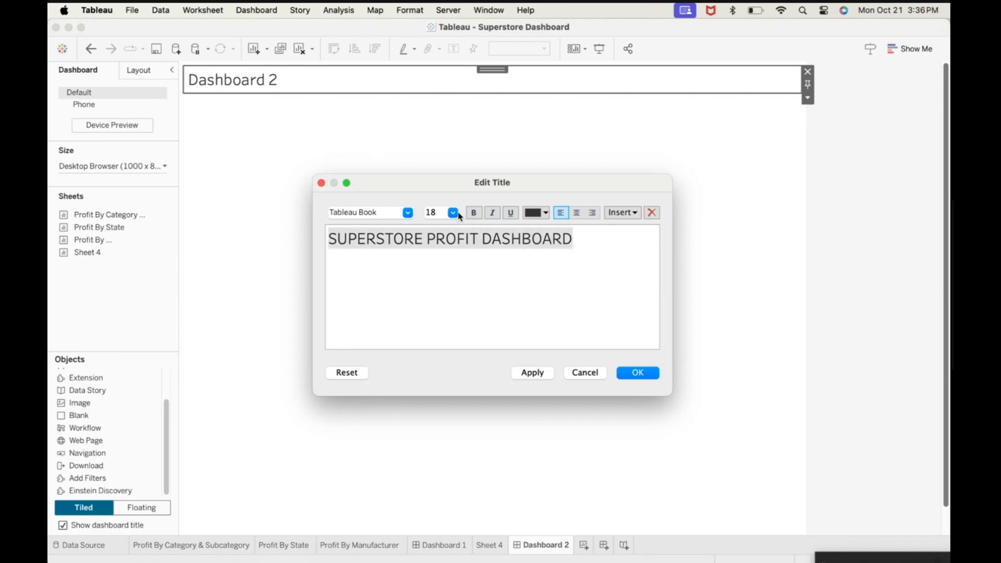
click(409, 212)
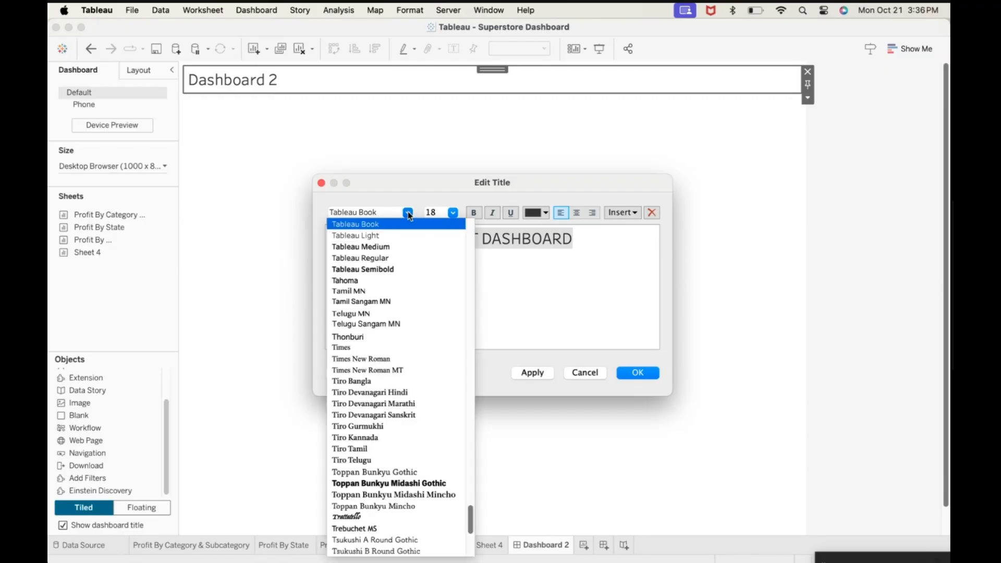
scroll(382, 455, down, 2)
scroll(382, 455, down, 3)
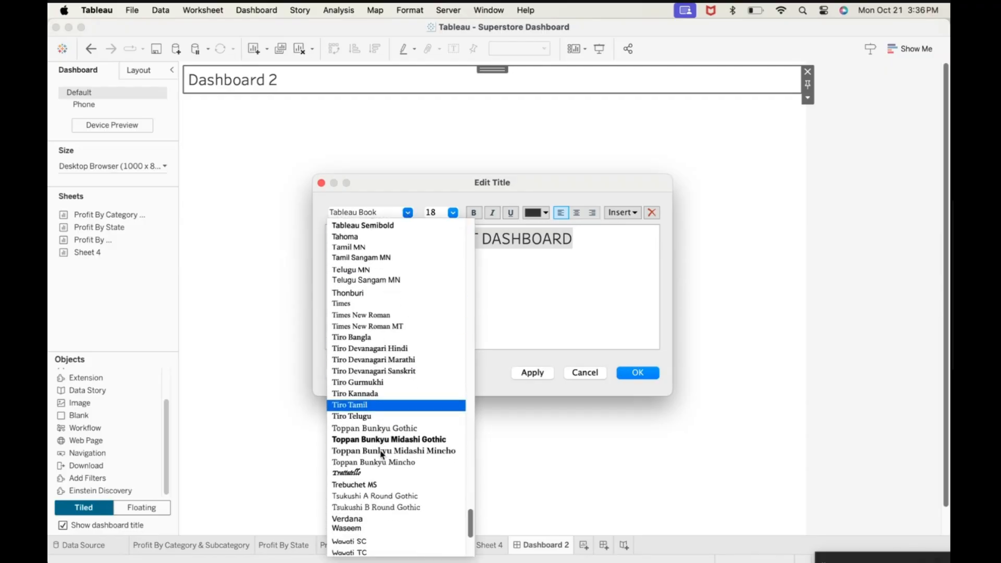
scroll(383, 455, down, 1)
scroll(389, 417, up, 3)
scroll(386, 348, up, 5)
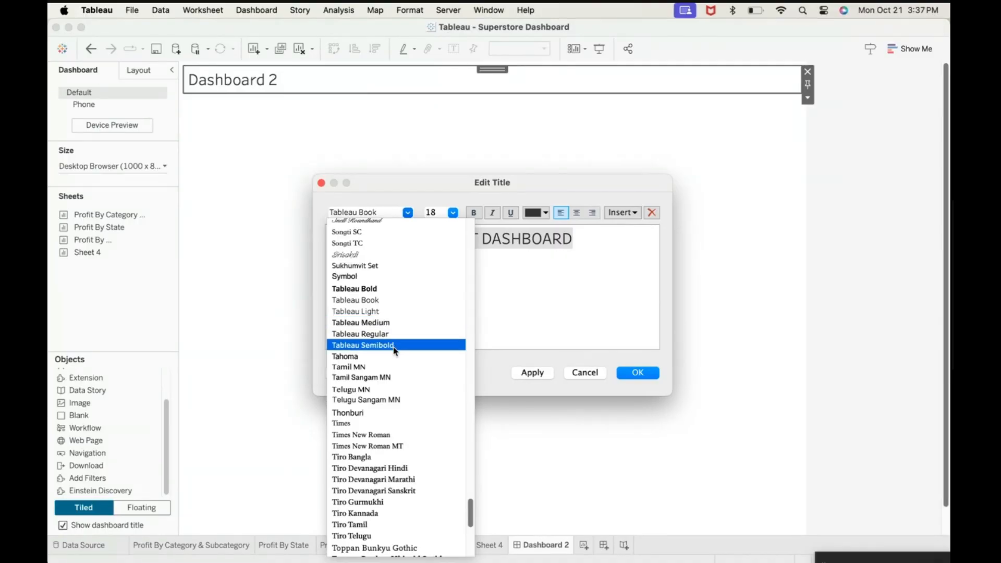
click(366, 357)
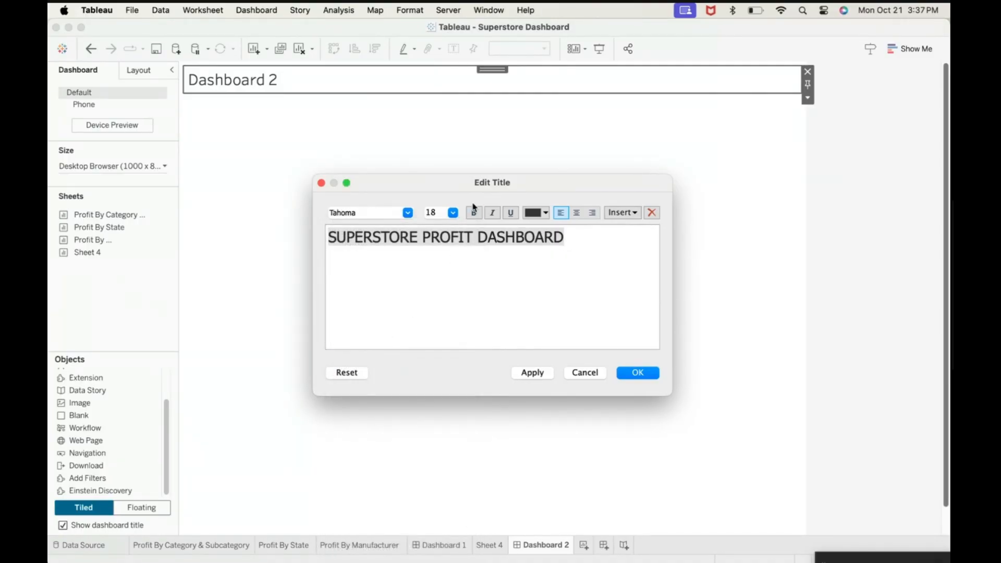
Step: Colour the dashboard title text blue and confirm the title edits
click(546, 218)
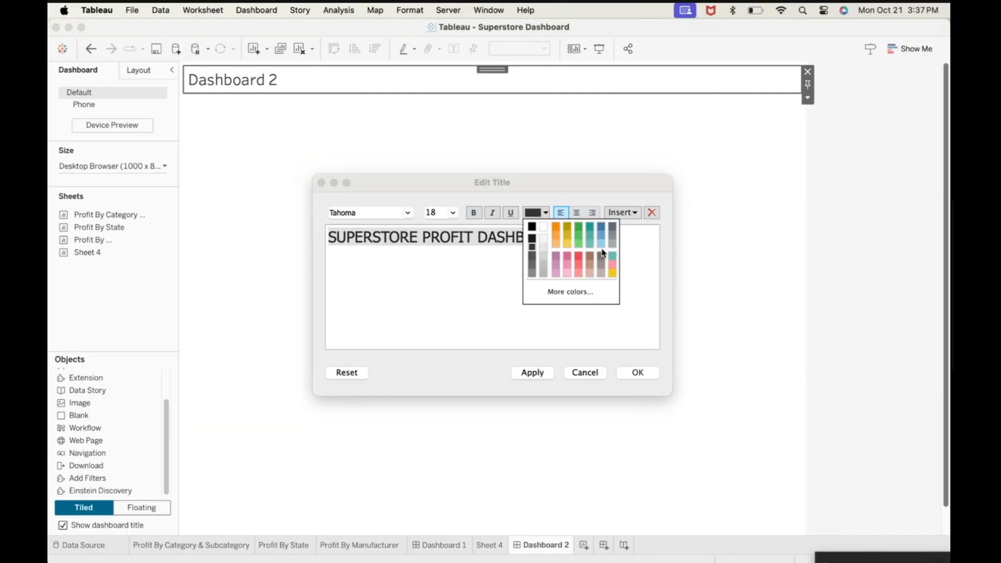
click(601, 229)
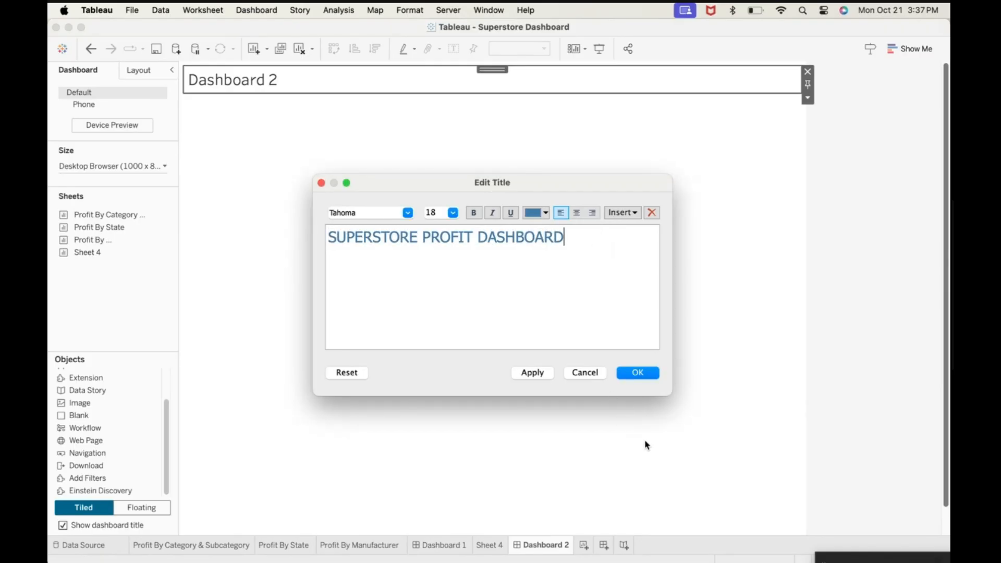
click(632, 373)
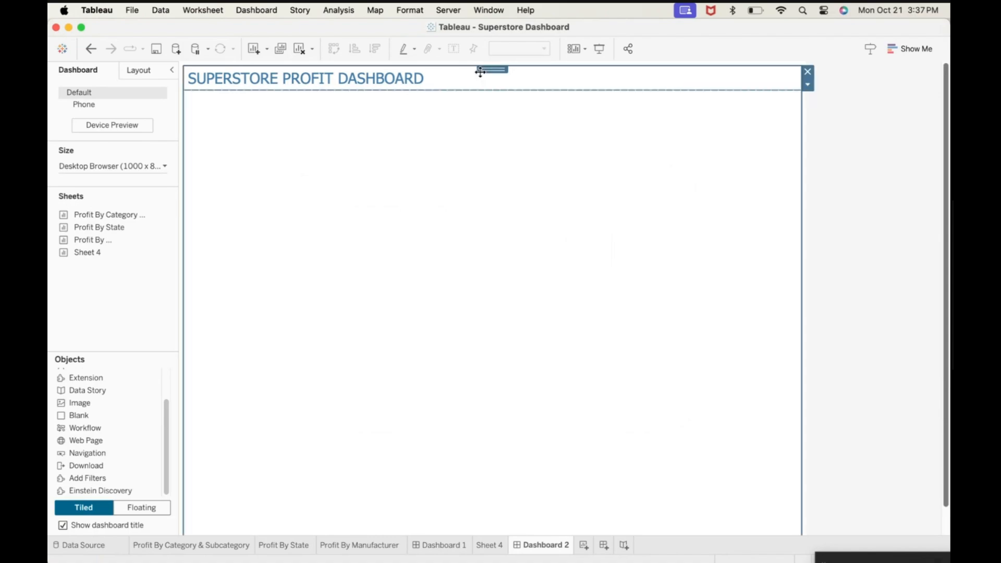
Step: Centre-align the dashboard title and set the placement of new dashboard objects to Floating
right_click(429, 83)
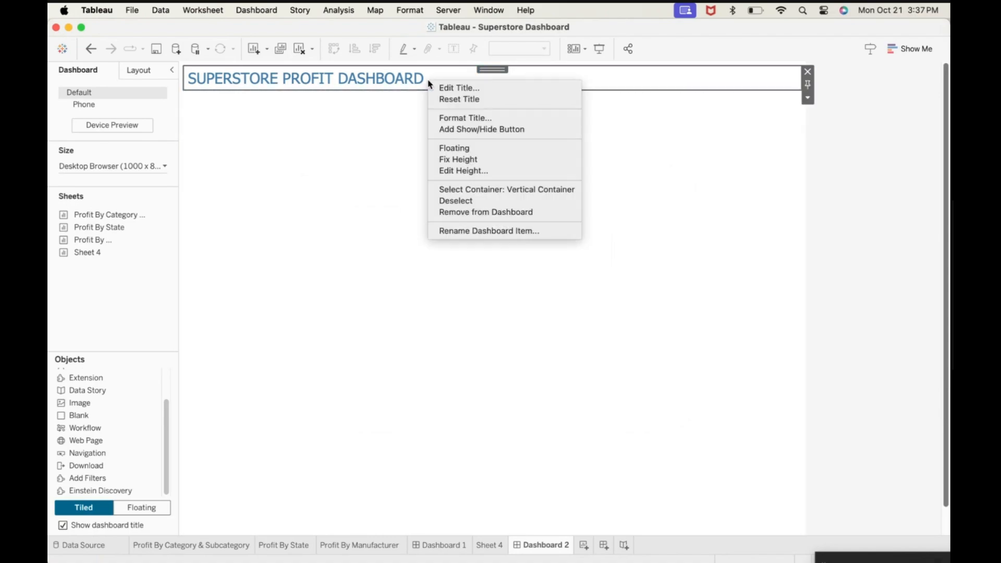
click(448, 89)
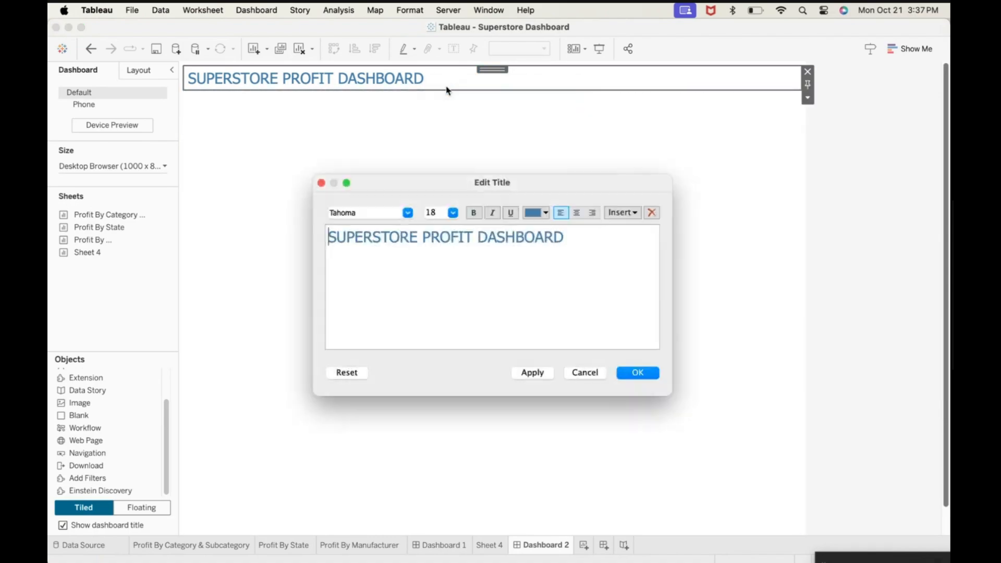
click(577, 213)
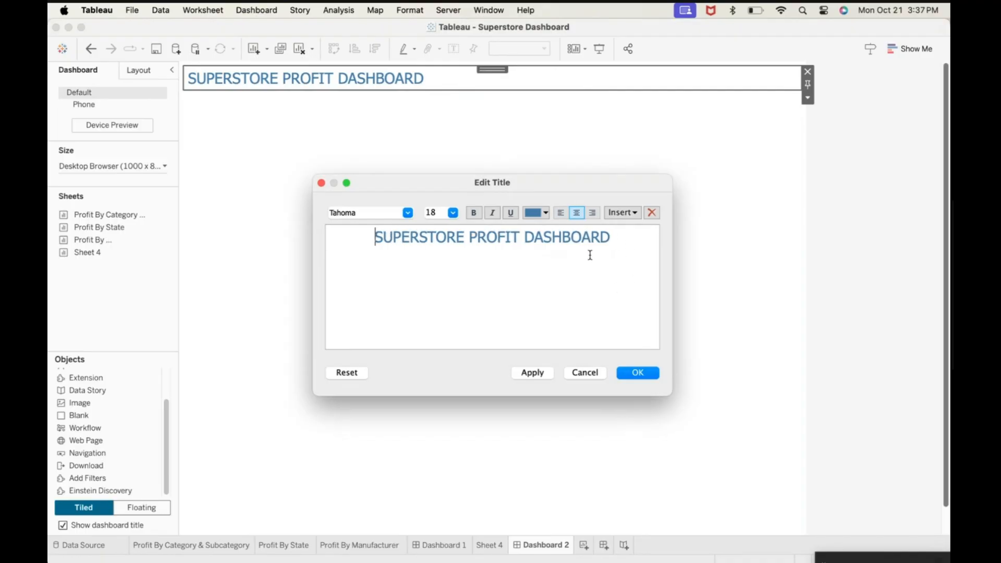
click(531, 372)
click(623, 374)
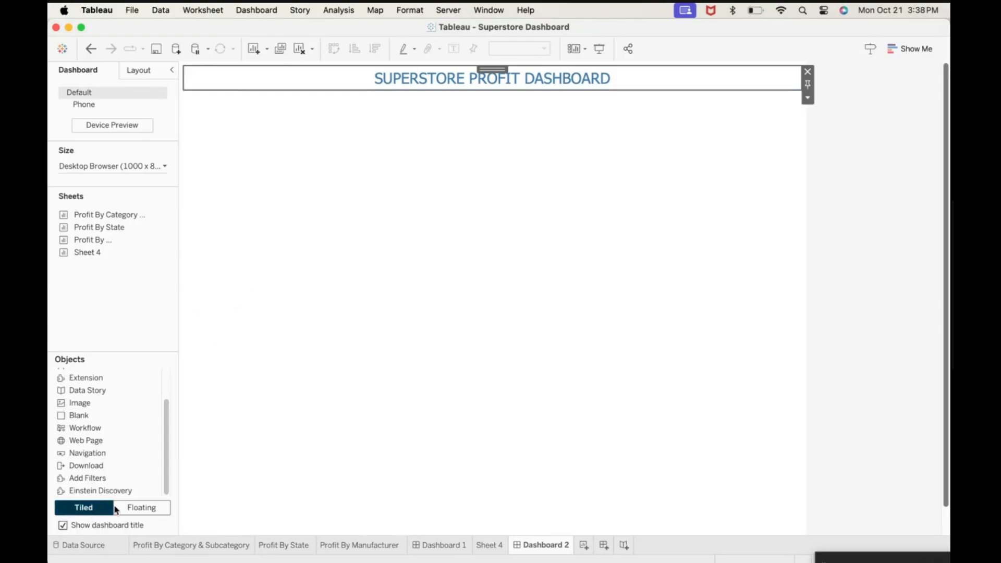
click(143, 509)
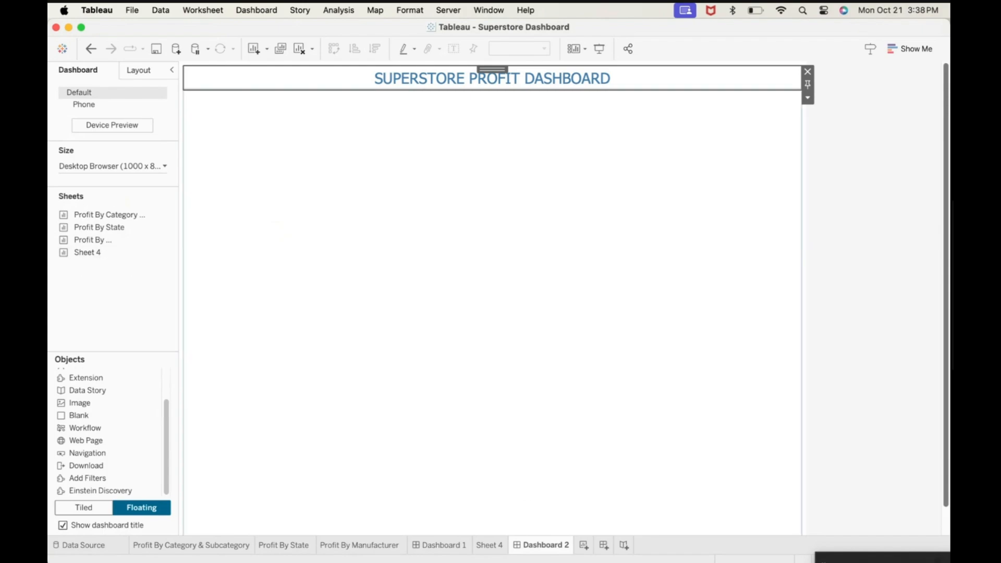
Step: Delete Sheet 4 and add the Profit By Category & Subcategory worksheet to the dashboard as a floating object
right_click(485, 551)
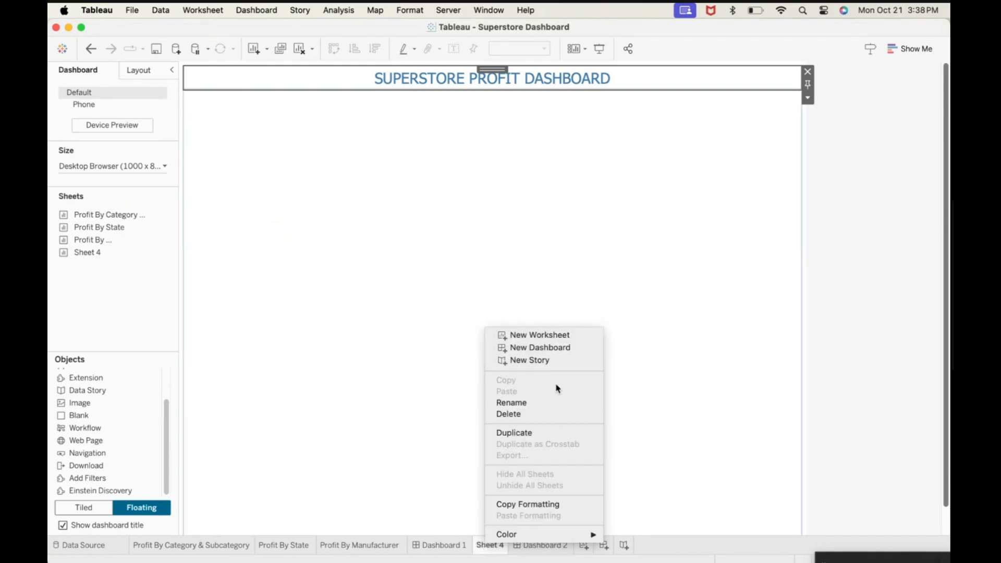
click(519, 416)
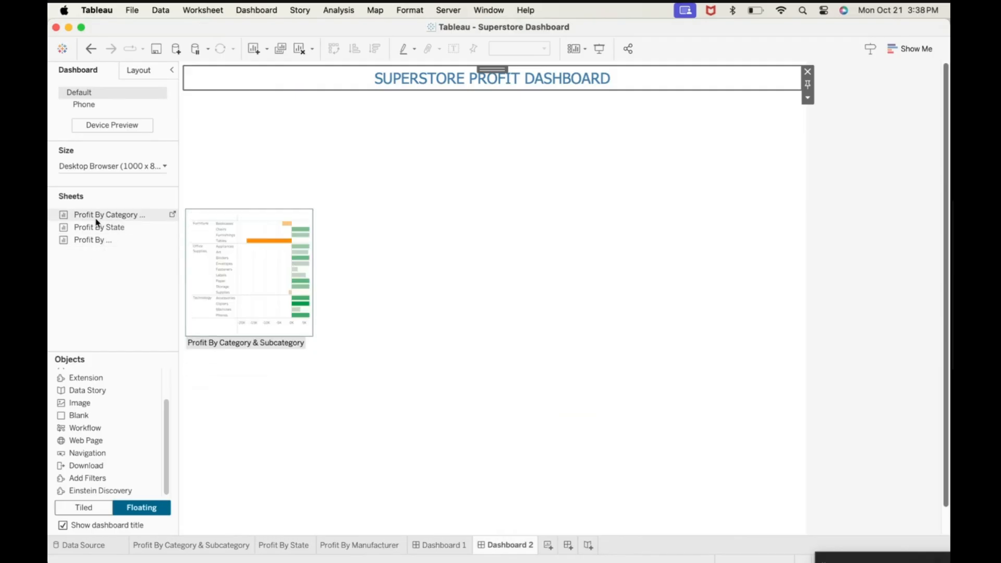
mouse_move(97, 242)
mouse_move(108, 219)
drag(99, 215, 316, 137)
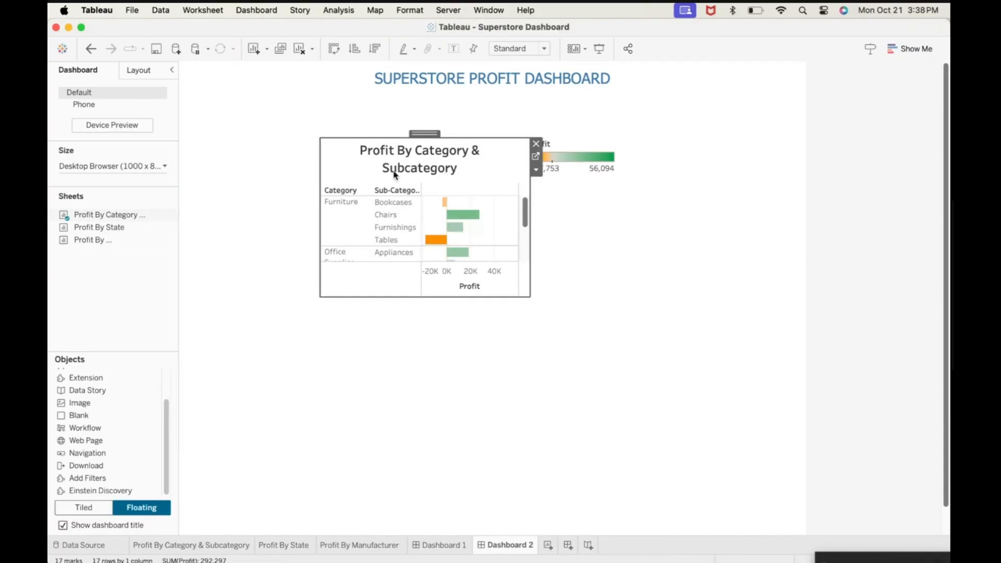
Step: Enlarge the Profit By Category & Subcategory chart in the dashboard's upper-left area and move the Profit colour legend to the upper-right corner
drag(531, 297, 671, 371)
drag(490, 134, 352, 92)
click(602, 173)
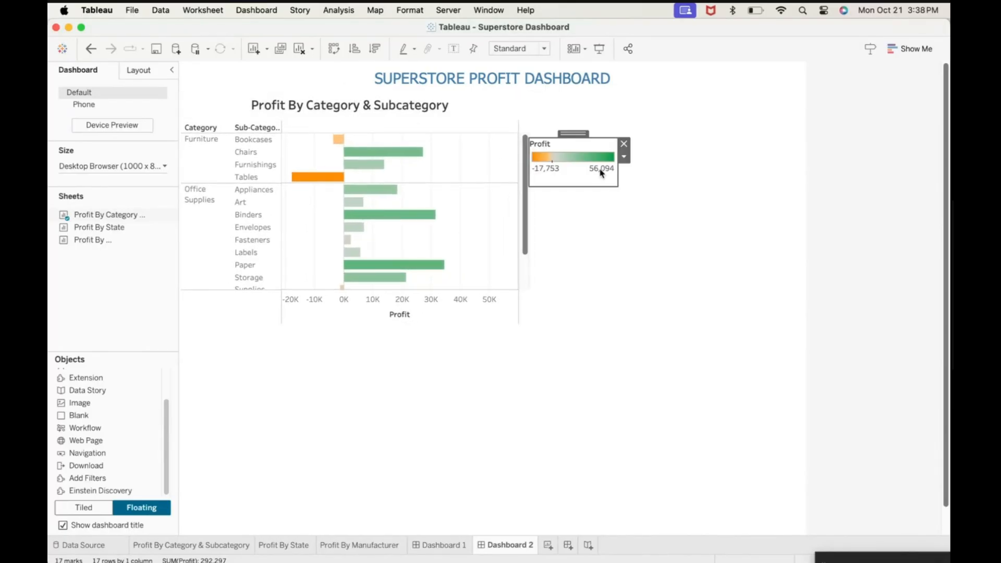
drag(576, 133, 765, 93)
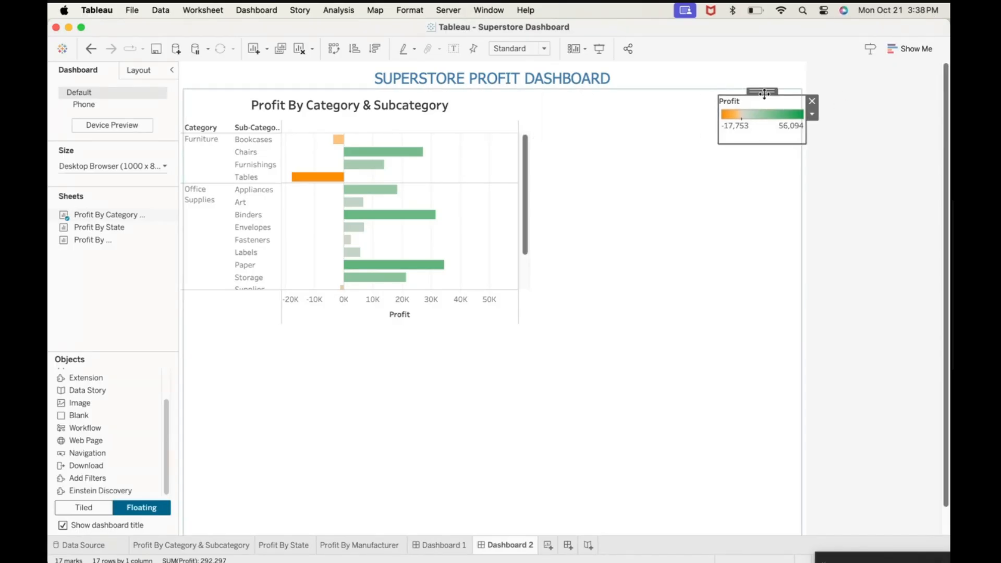
Step: Shrink the Profit By Category & Subcategory chart to just under half the dashboard's width and lower it and the legend slightly below the title
click(527, 322)
drag(530, 327, 481, 276)
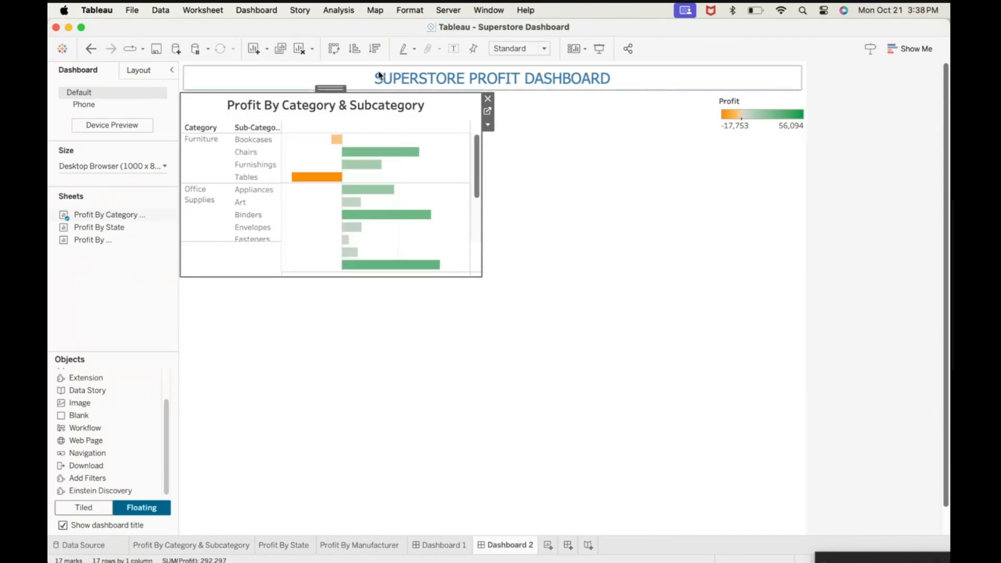
drag(334, 90, 334, 101)
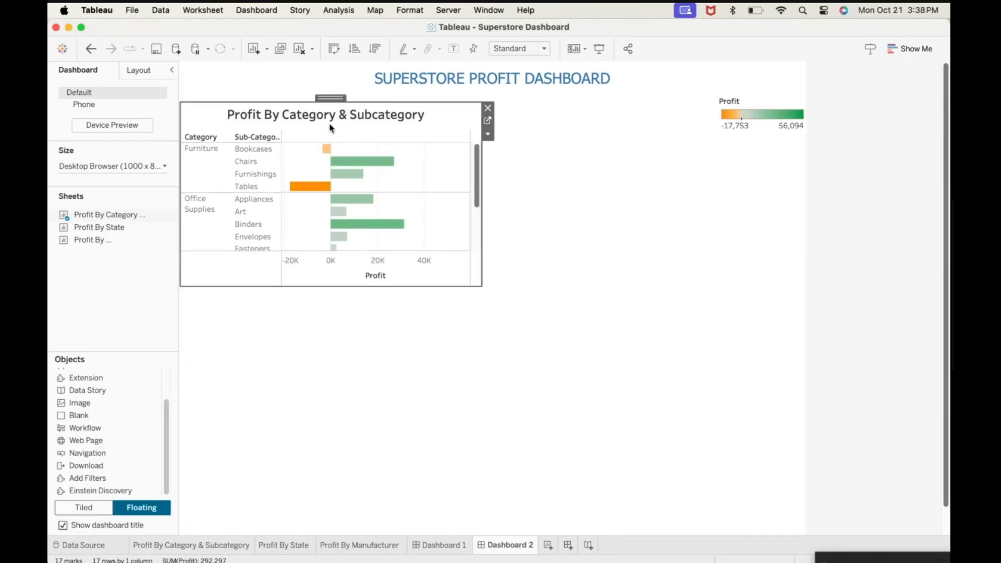
click(568, 229)
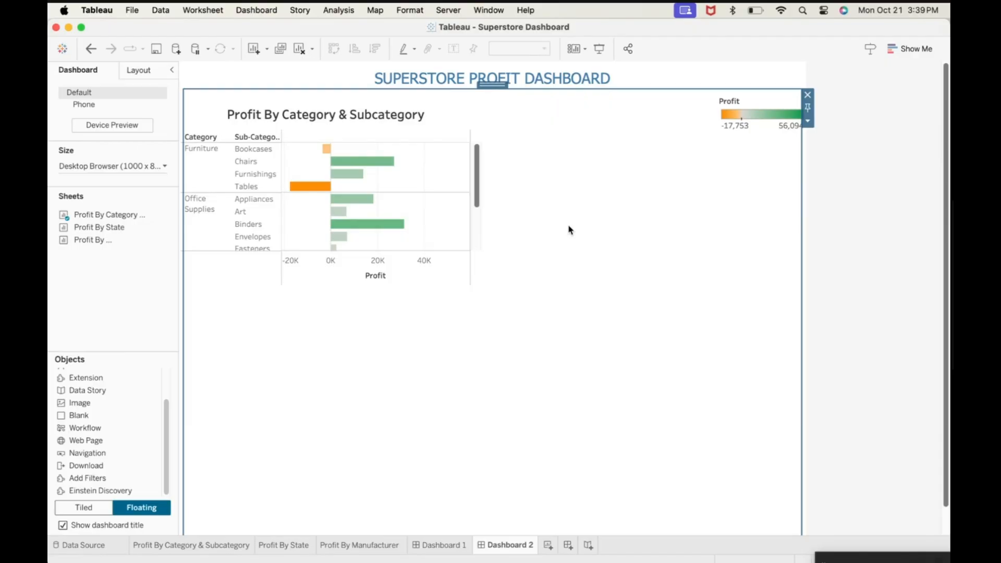
click(762, 111)
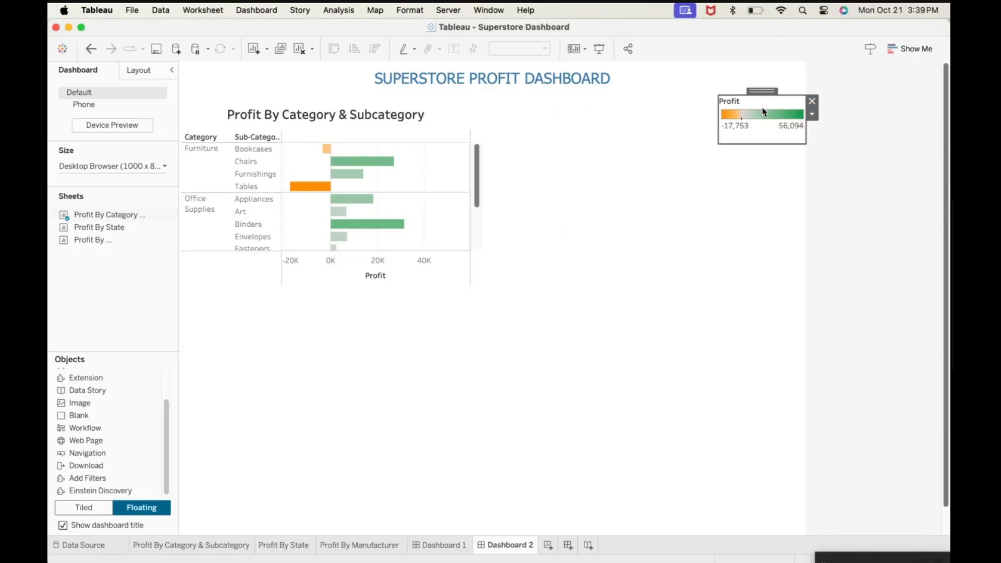
drag(757, 90, 756, 95)
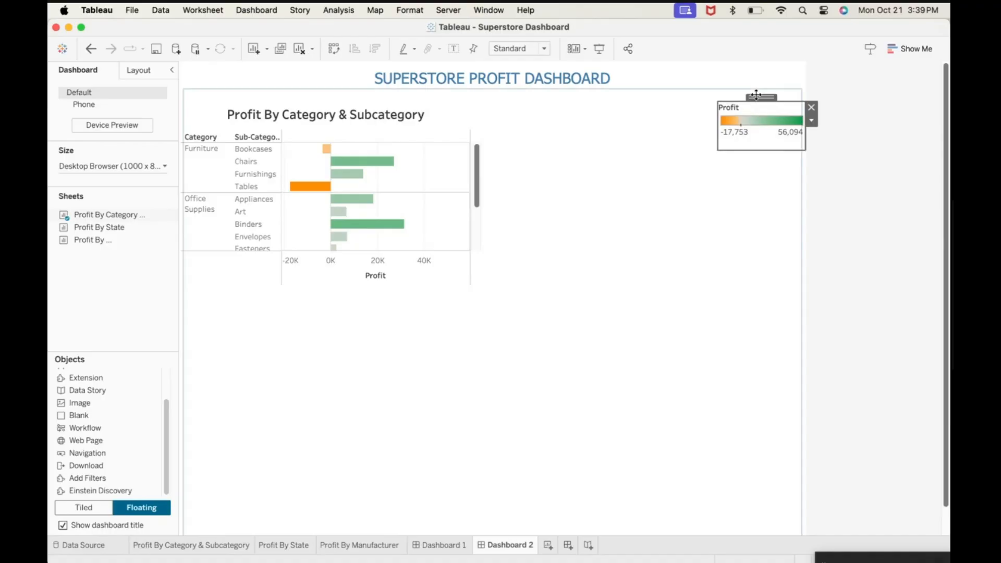
Step: Add the Profit By State worksheet beside the category chart and move the Profit colour legend beneath the category chart
click(79, 226)
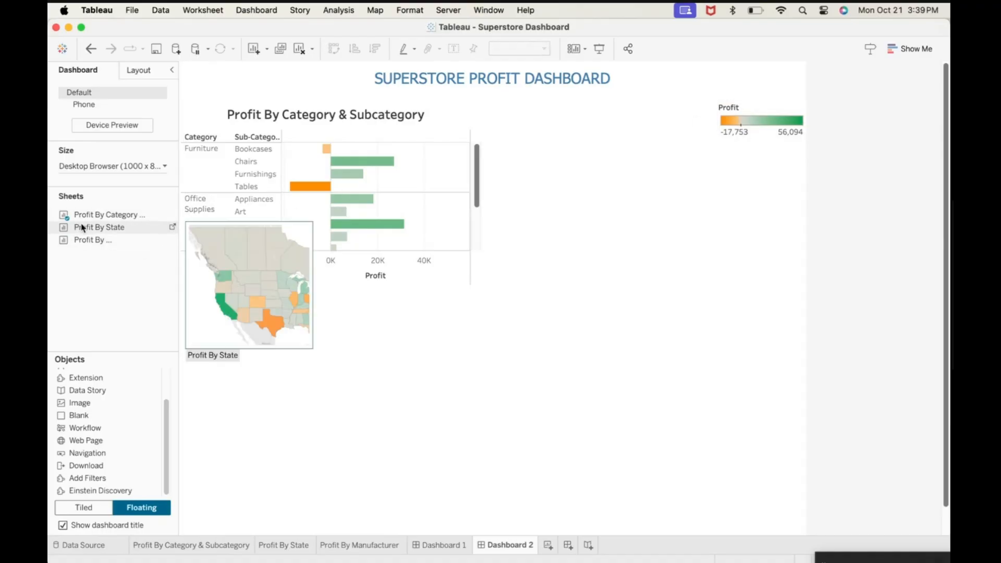
drag(82, 228, 481, 105)
click(757, 111)
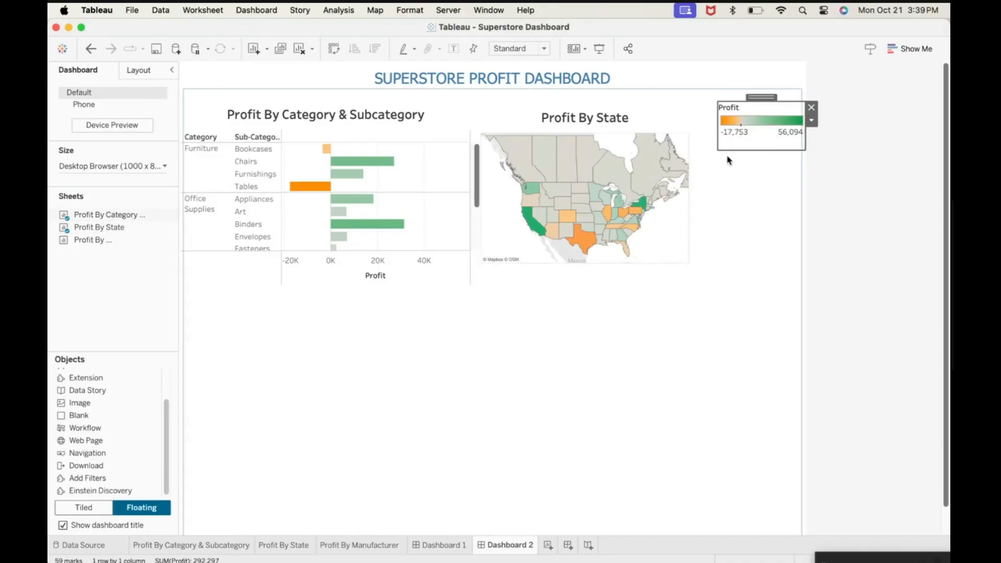
drag(762, 97, 227, 276)
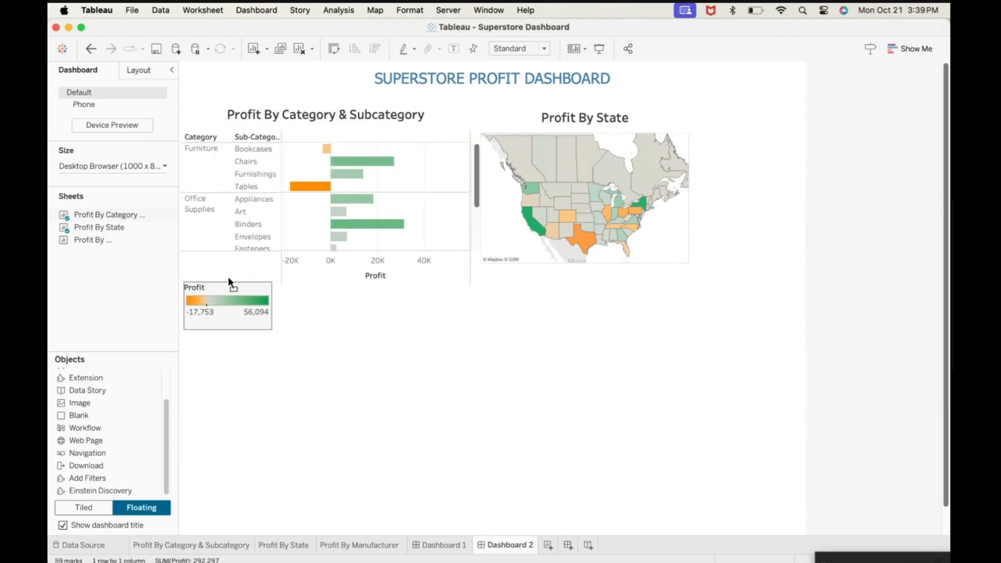
Step: Enlarge the Profit By State map to span from the category chart to the dashboard's right edge
click(585, 127)
drag(686, 263, 805, 289)
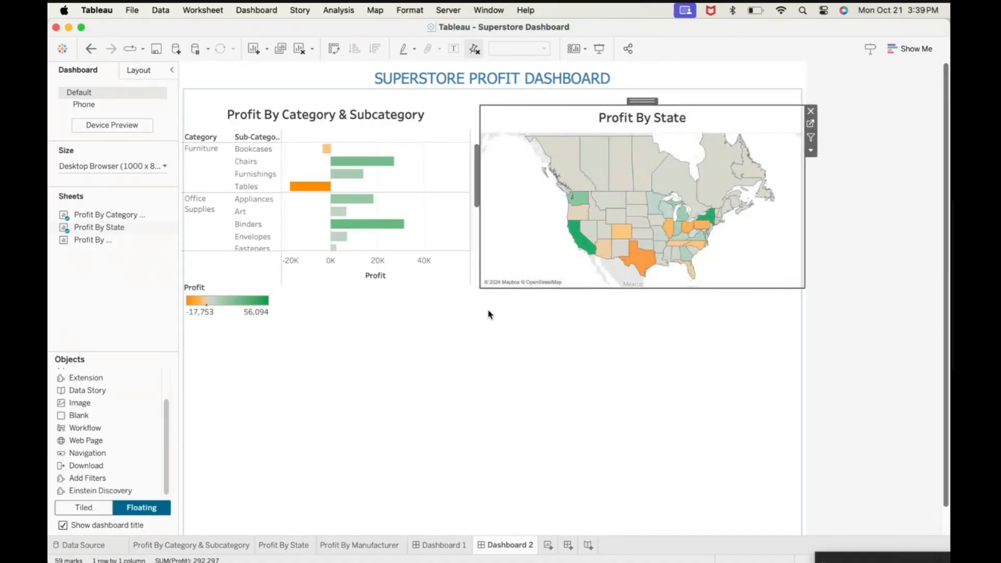
drag(481, 285, 476, 287)
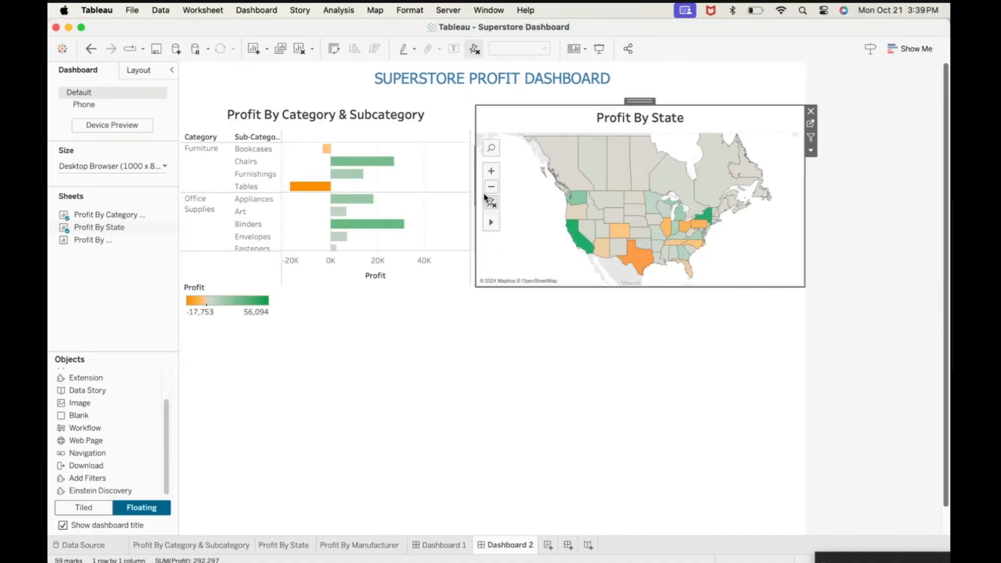
click(493, 189)
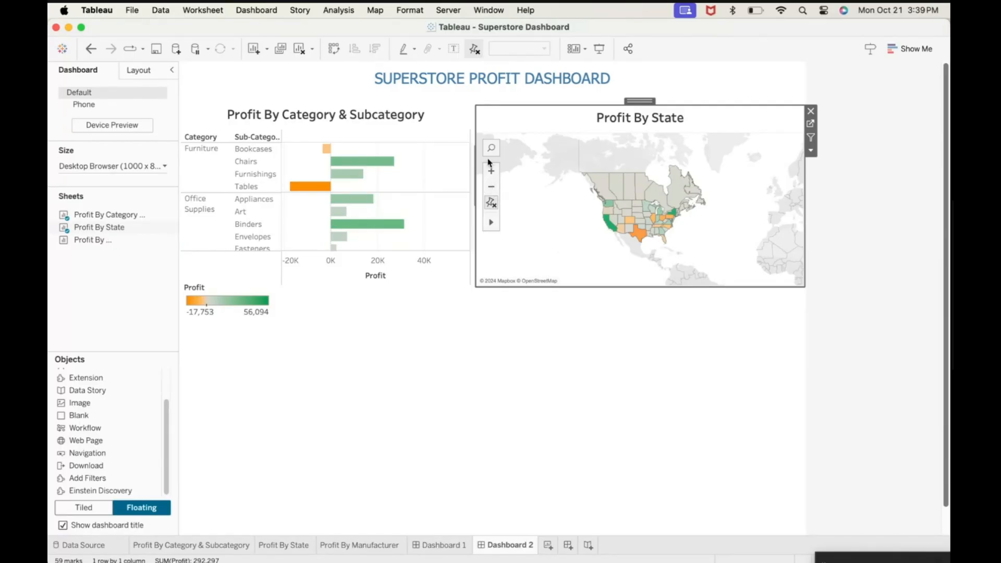
click(493, 171)
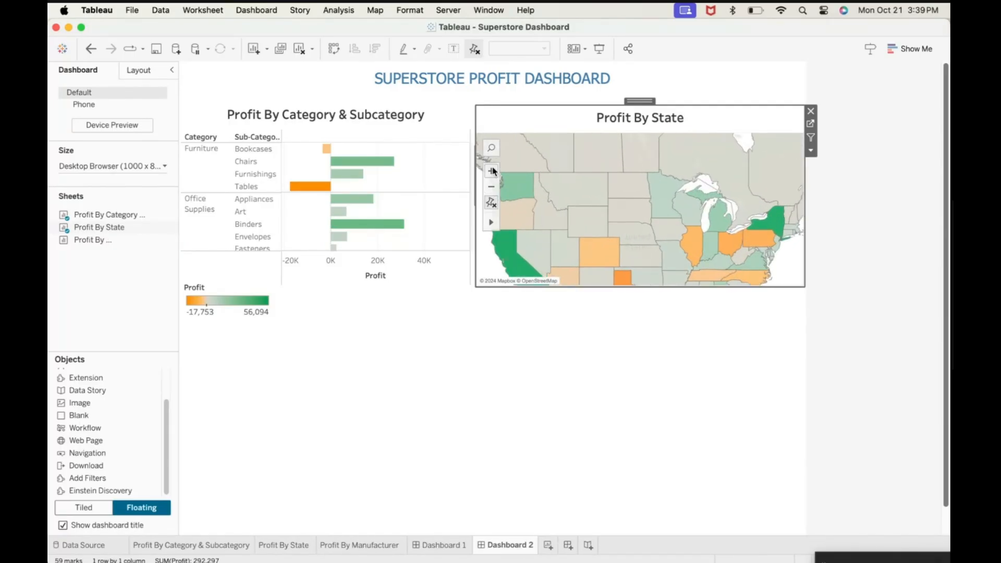
click(493, 188)
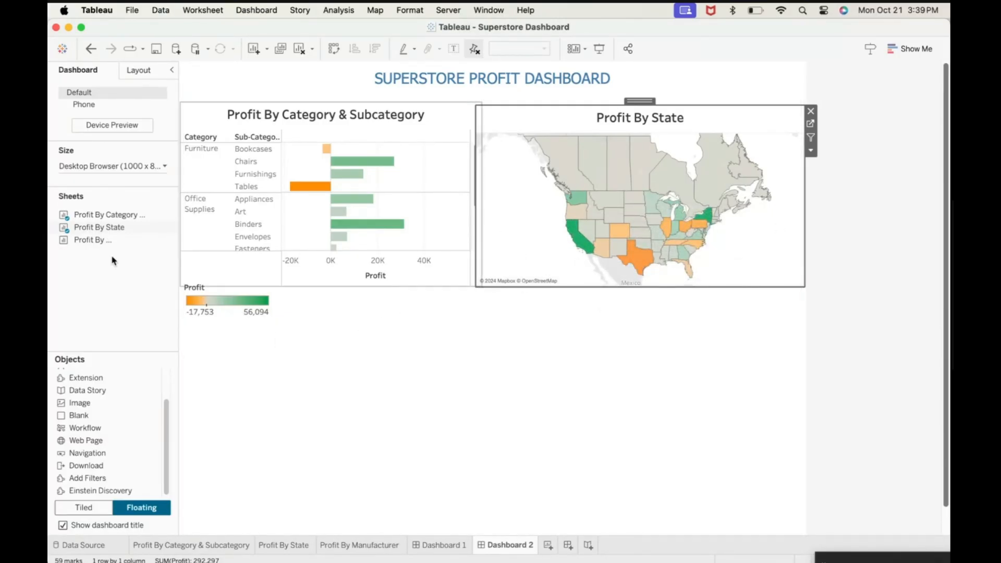
Step: Add the Profit By Manufacturer worksheet below the category chart and move the Profit colour legend to the dashboard's upper-left corner
drag(80, 244, 180, 313)
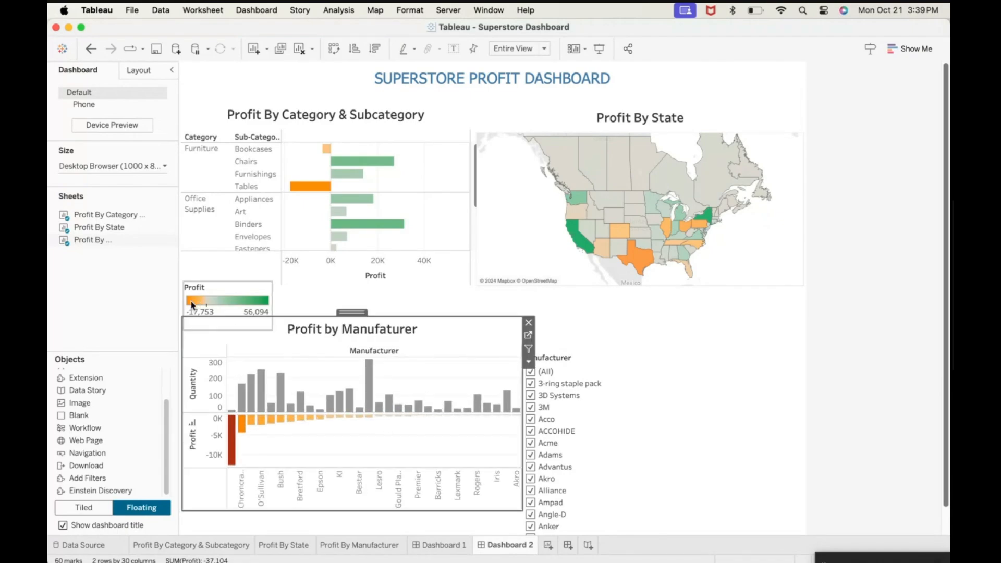
click(207, 292)
drag(224, 277, 229, 78)
Step: Lower the Profit By Category & Subcategory chart beneath the legend and move the Profit By State map down so both chart titles line up
click(324, 112)
drag(327, 97, 333, 140)
click(562, 119)
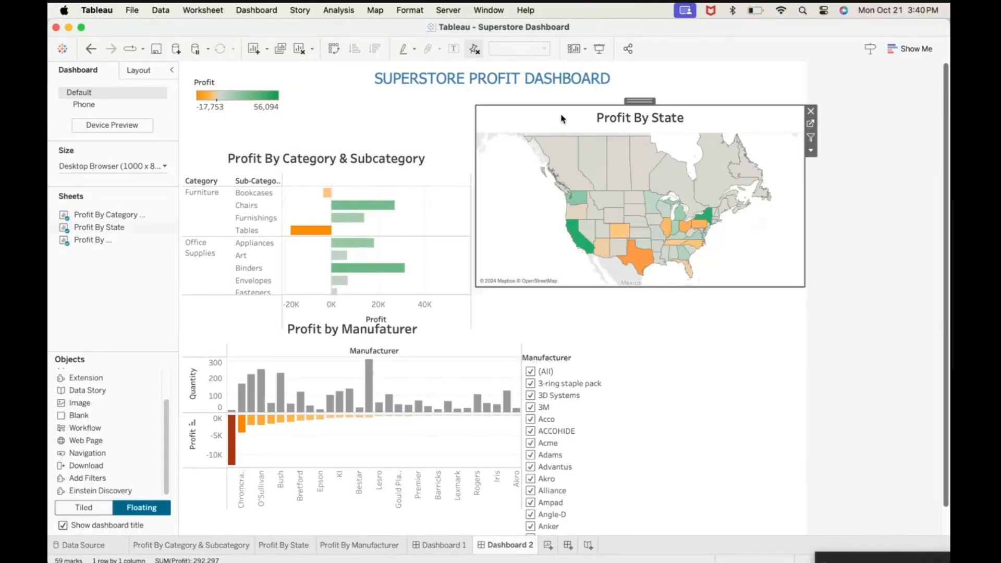
drag(632, 99, 632, 169)
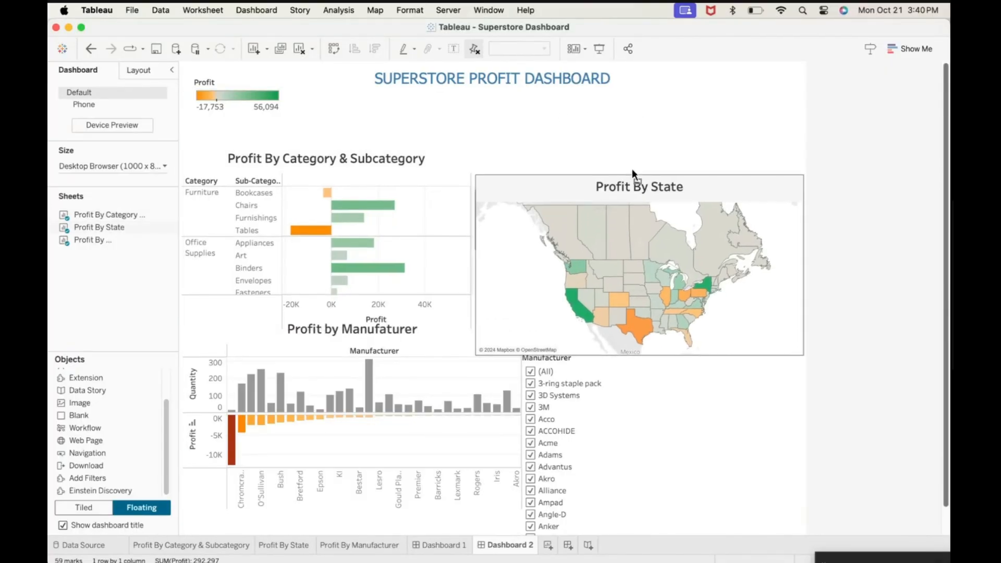
click(632, 161)
click(621, 192)
drag(641, 164, 641, 146)
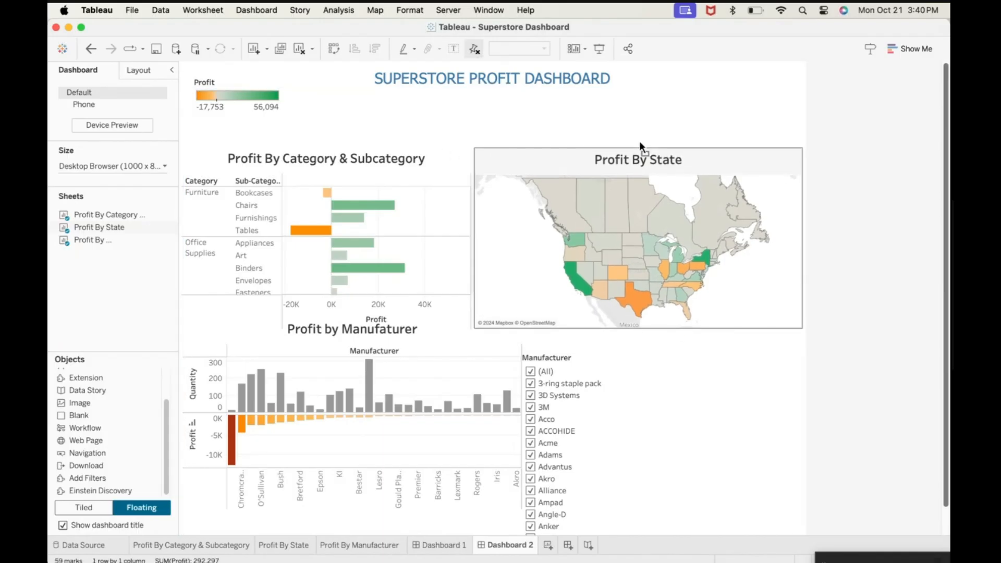
click(722, 424)
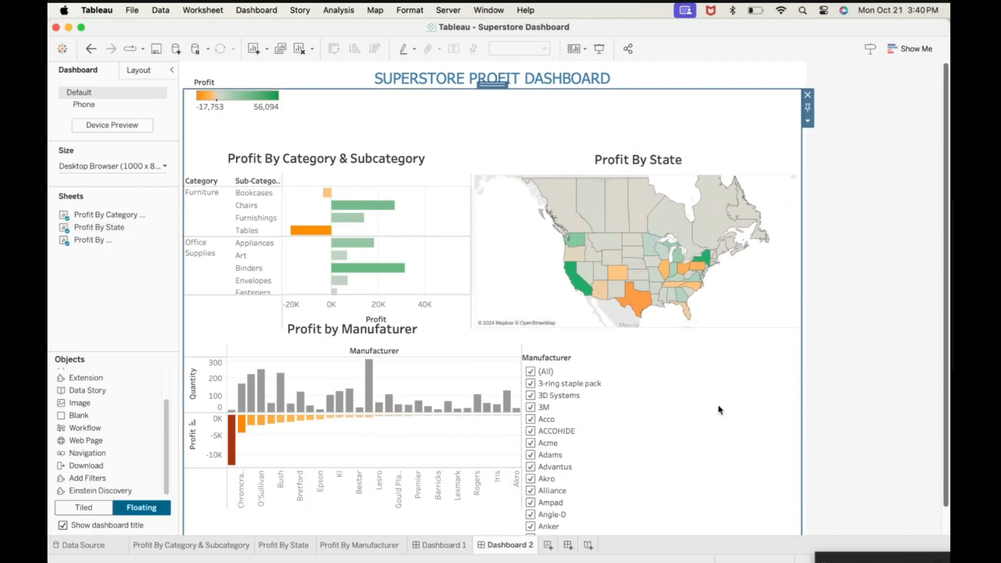
click(639, 157)
drag(633, 145, 632, 141)
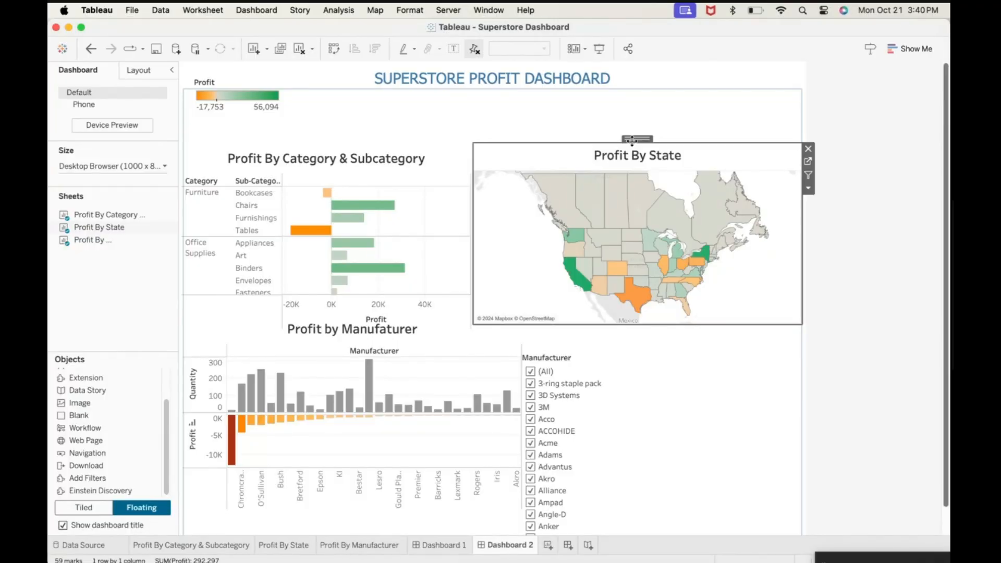
drag(632, 141, 634, 144)
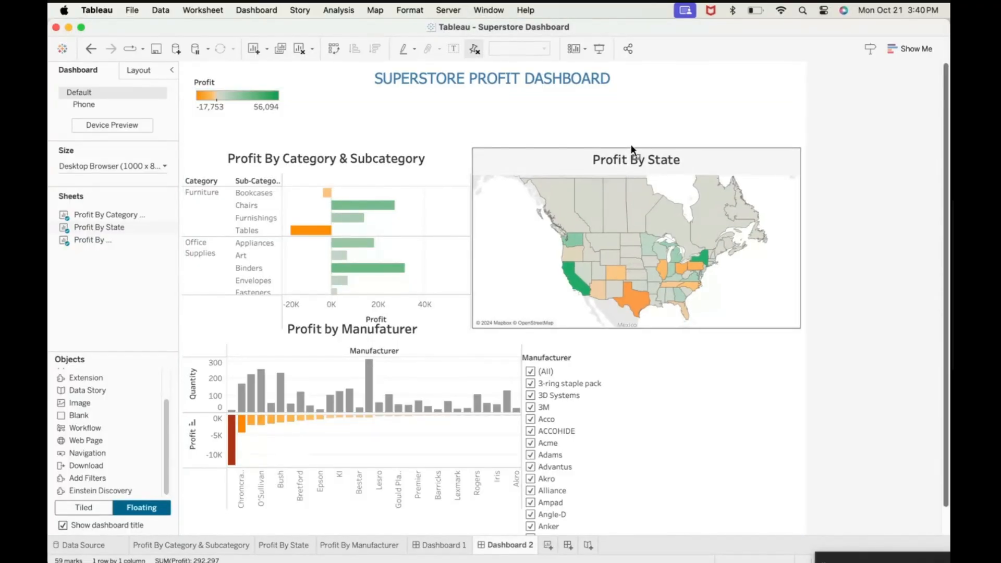
Step: Lower the Profit colour legend to just above the category chart and reshape it into a wide, short strip
click(230, 86)
drag(233, 74, 227, 96)
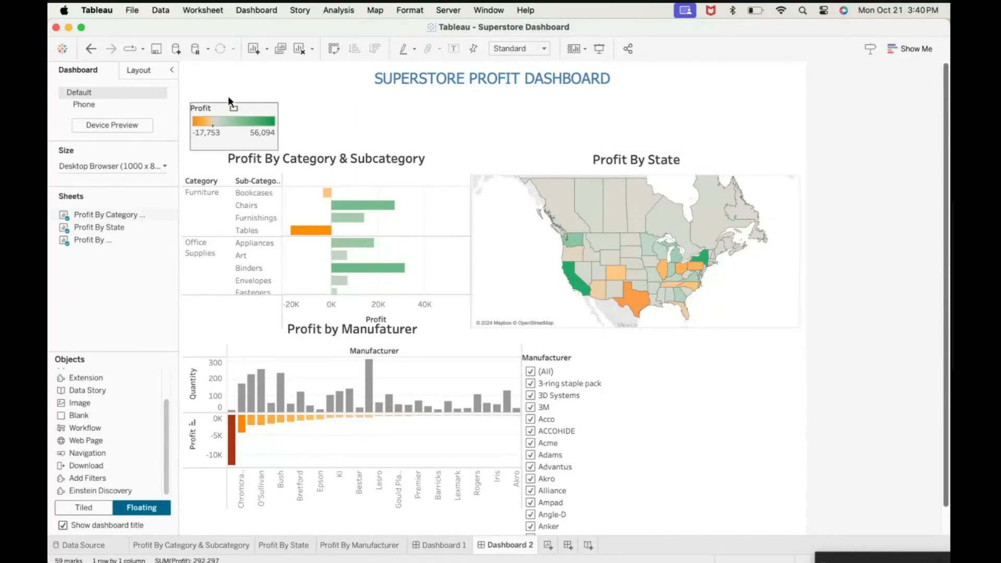
drag(277, 152, 344, 134)
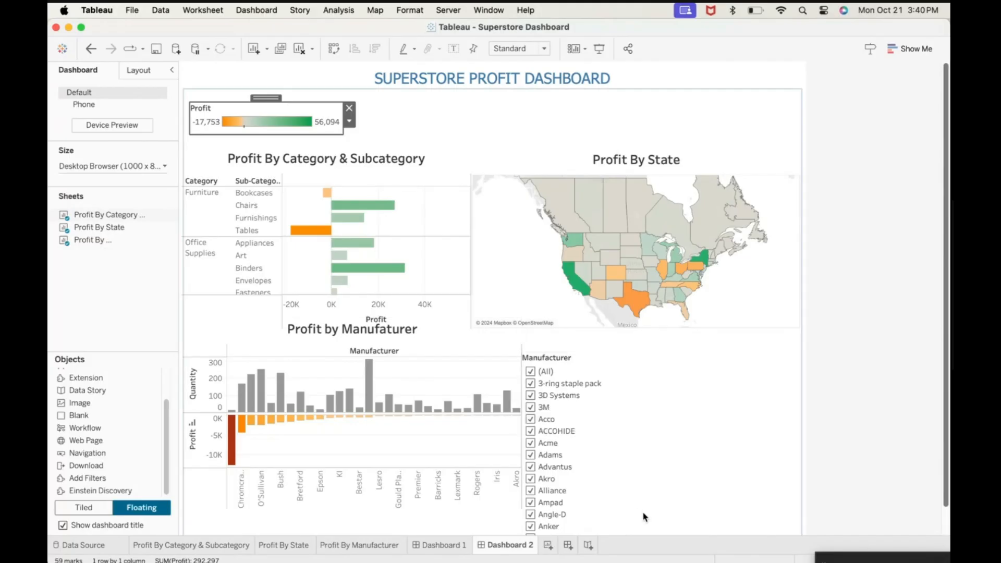
Step: Narrow the Profit By State map from its right side and place the Manufacturer filter in the freed space along the dashboard's right edge
click(720, 412)
click(555, 359)
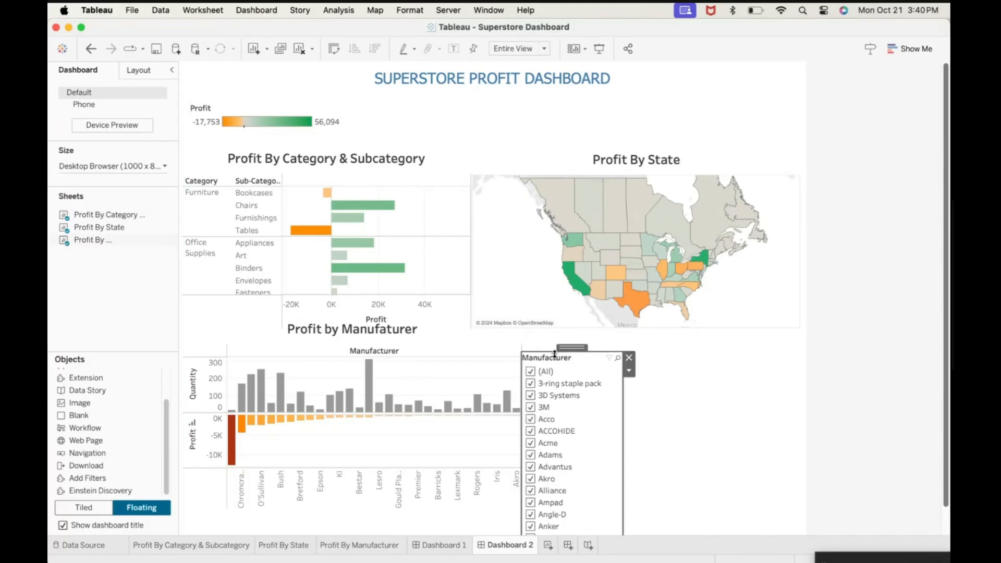
drag(580, 344, 744, 346)
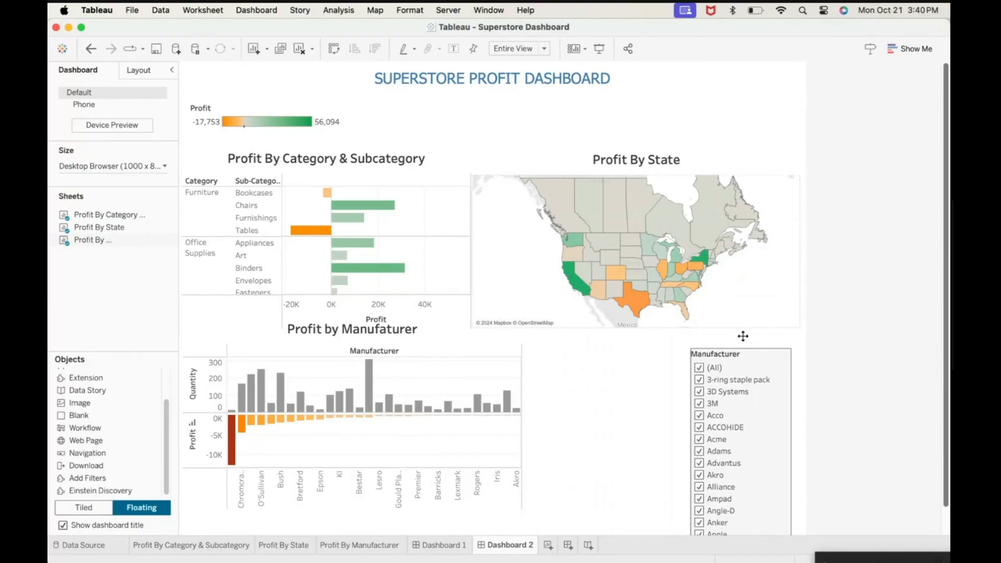
click(771, 223)
drag(801, 219, 705, 219)
click(740, 354)
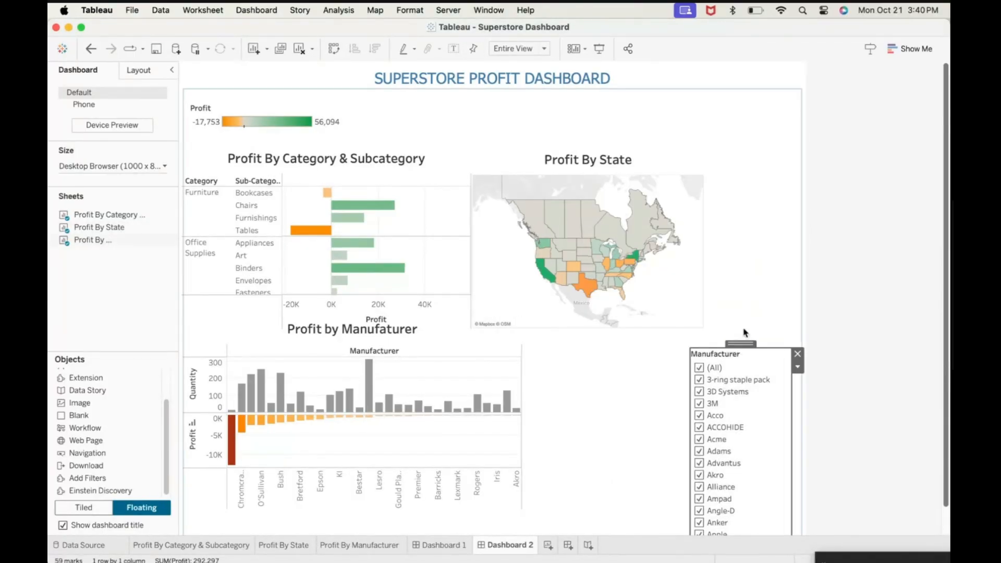
drag(739, 344, 756, 109)
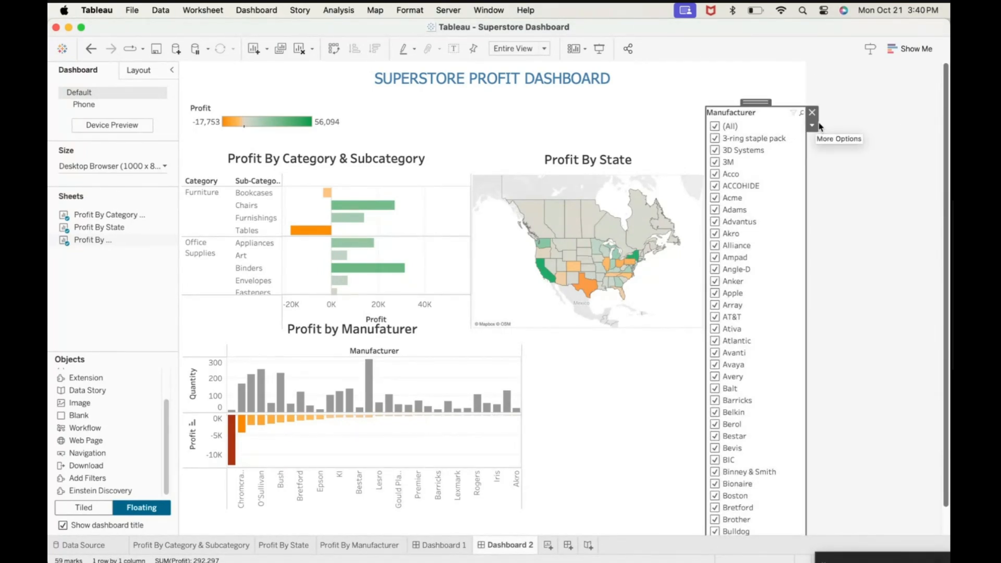
Step: Change the Manufacturer filter to a single-value dropdown, switch it to a multiple-values dropdown, and select (All)
click(812, 127)
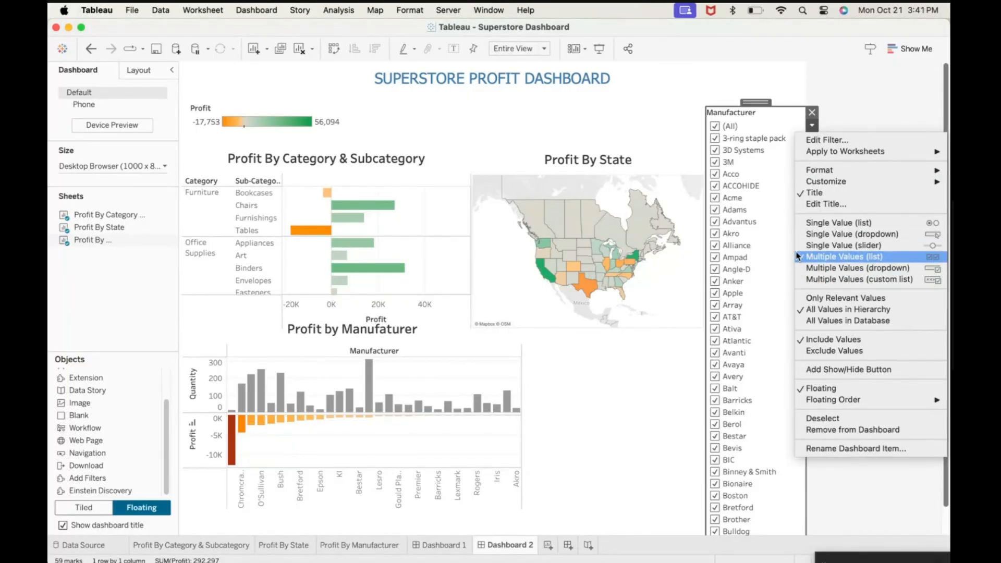
click(814, 234)
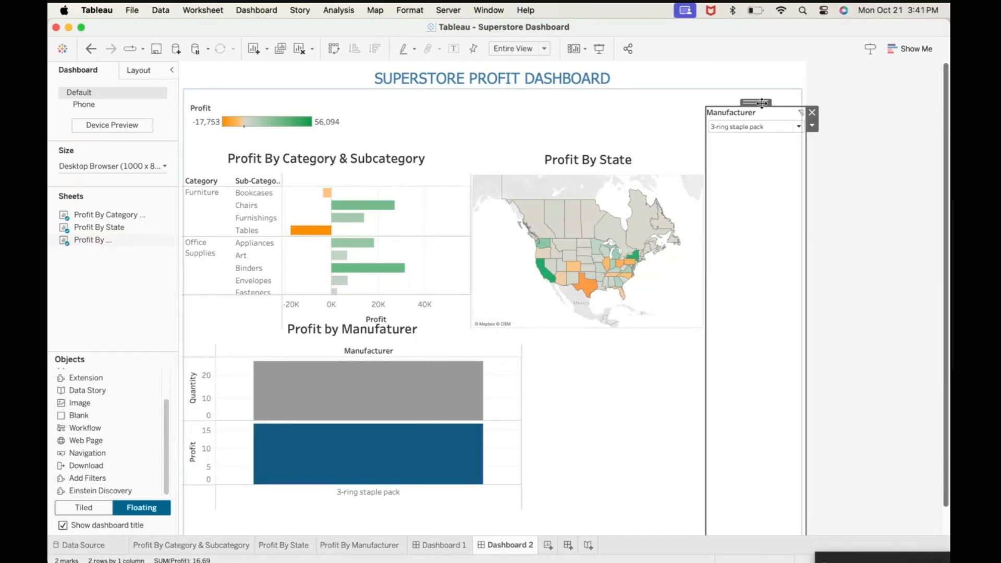
click(812, 125)
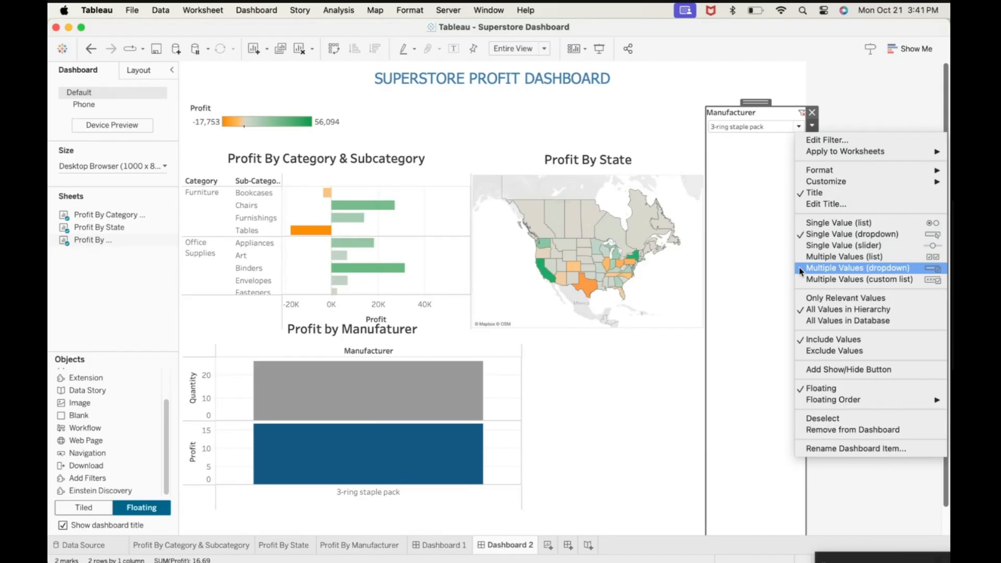
click(800, 270)
click(798, 128)
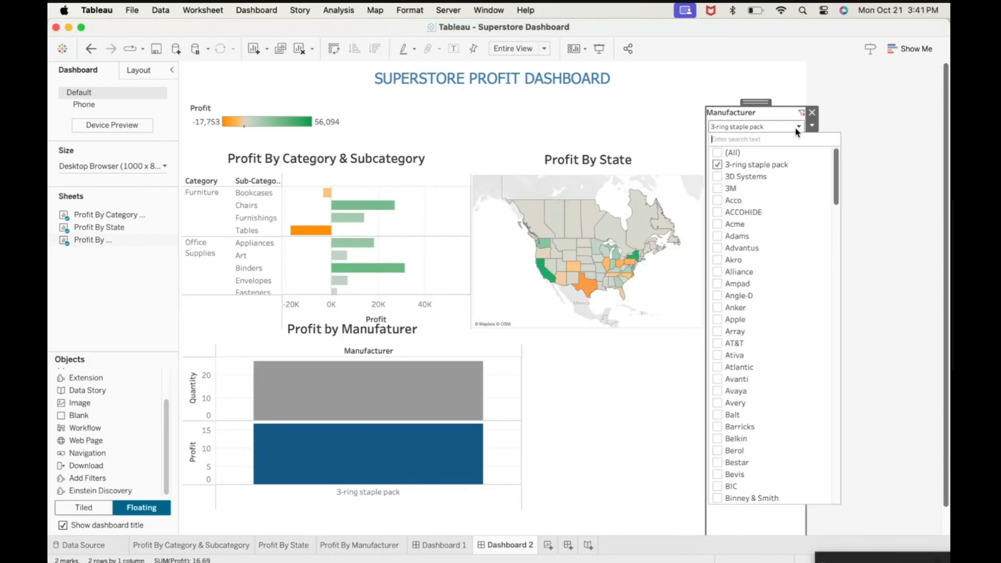
click(718, 153)
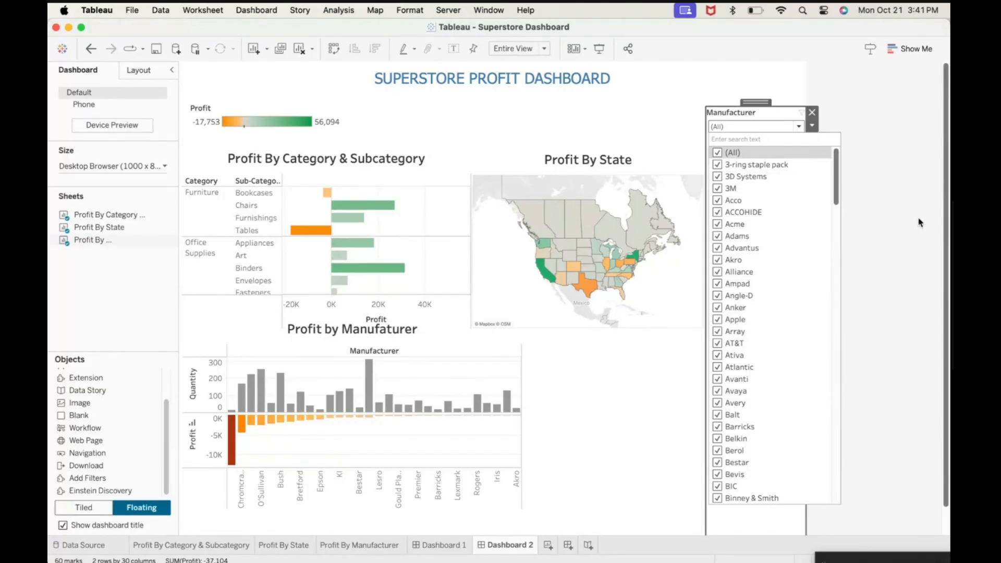
click(878, 229)
Step: Lower the Manufacturer filter slightly and enlarge the Profit by Manufacturer chart so it reaches the filter's left edge
mouse_move(754, 100)
mouse_down()
mouse_move(734, 111)
mouse_move(745, 364)
mouse_move(758, 360)
mouse_move(781, 32)
mouse_move(746, 179)
mouse_move(770, 120)
mouse_move(783, 547)
mouse_move(776, 492)
mouse_move(734, 475)
mouse_move(770, 209)
mouse_move(656, 92)
mouse_move(561, 71)
mouse_move(765, 93)
mouse_move(787, 186)
mouse_move(767, 189)
mouse_move(644, 71)
mouse_move(664, 194)
mouse_move(586, 368)
mouse_move(580, 497)
mouse_move(643, 490)
mouse_move(665, 425)
mouse_move(715, 131)
mouse_move(646, 68)
mouse_move(593, 85)
mouse_move(637, 81)
mouse_move(656, 214)
mouse_move(689, 326)
mouse_move(738, 350)
mouse_move(772, 318)
mouse_move(768, 127)
mouse_move(818, 107)
mouse_move(761, 98)
mouse_move(752, 123)
mouse_move(759, 102)
mouse_up()
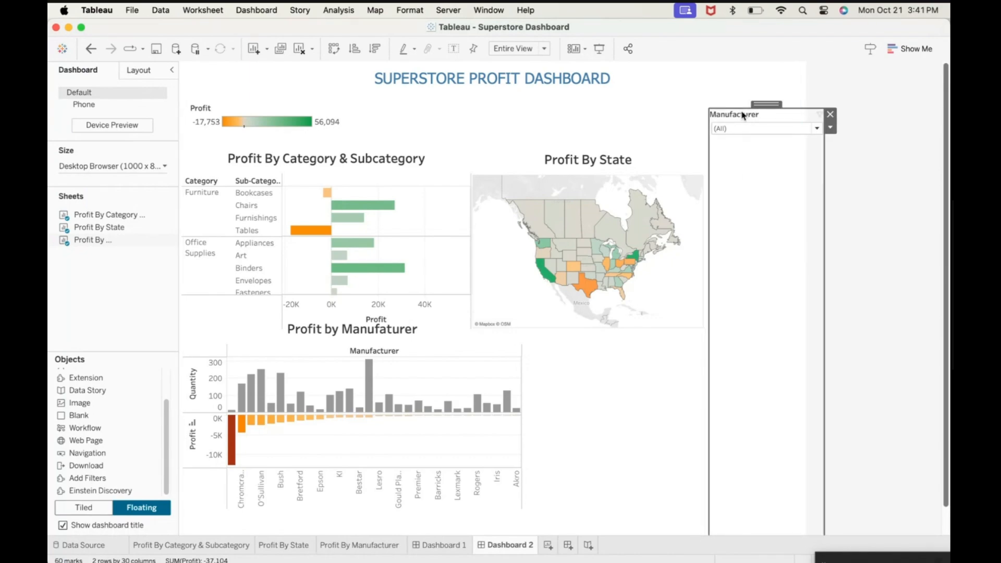
drag(758, 105, 758, 121)
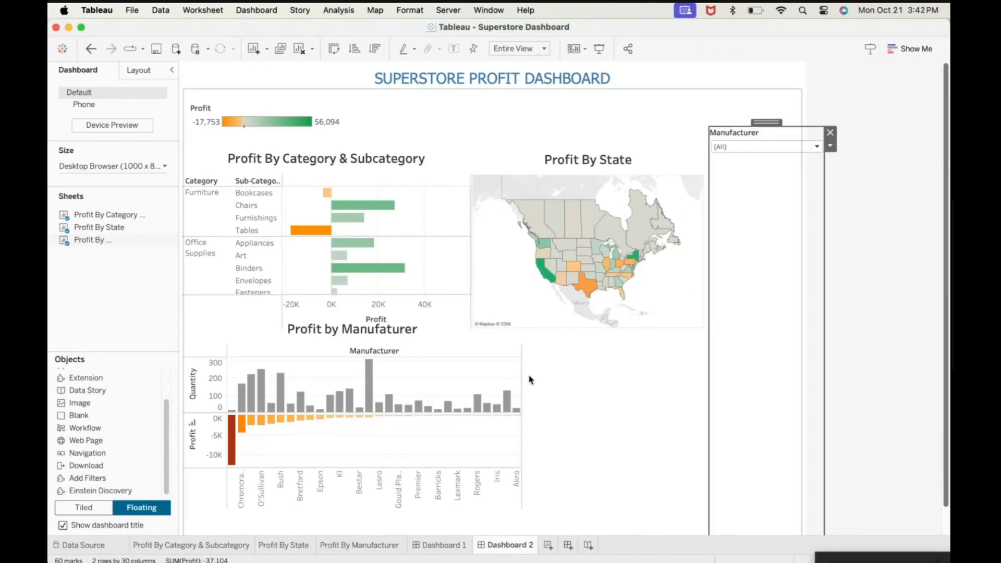
click(485, 342)
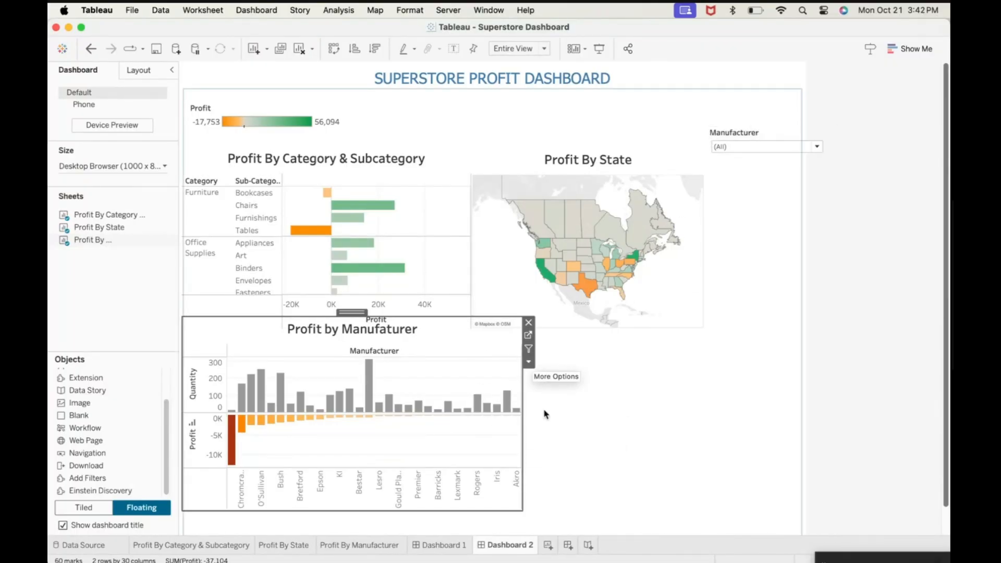
drag(524, 513, 708, 523)
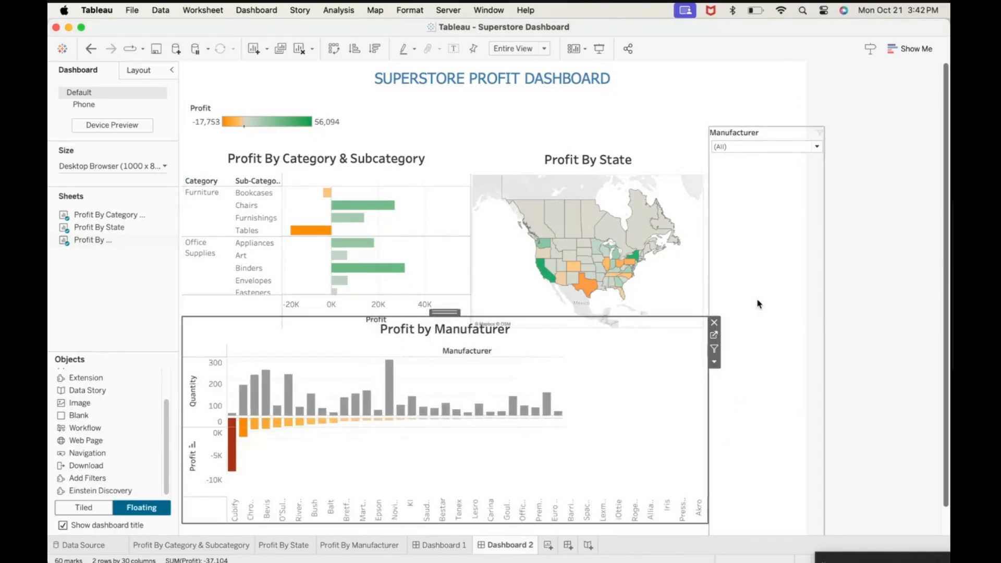
Step: Move the Manufacturer filter down beside the manufacturer chart and lower that chart until it clears the category chart and map above
click(779, 132)
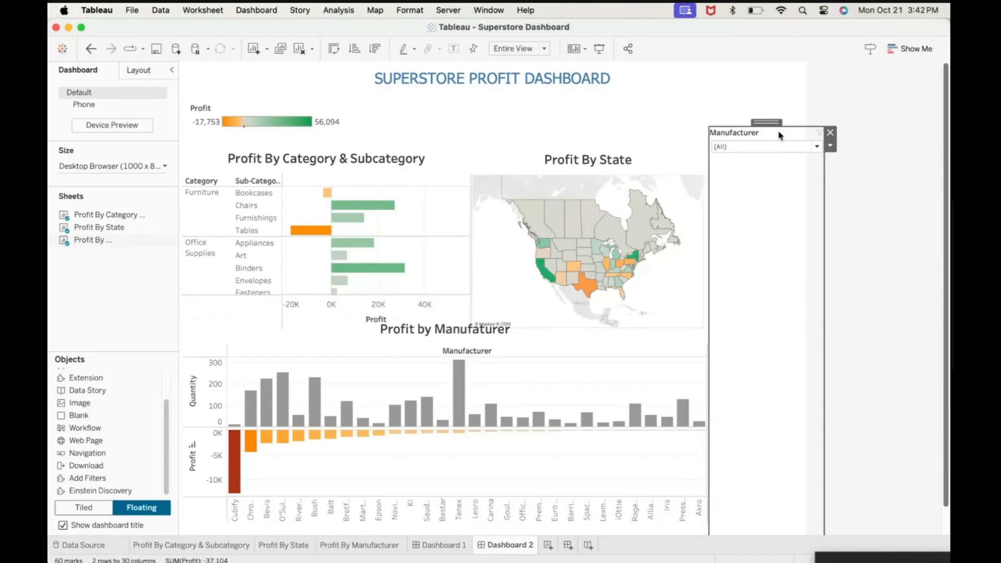
drag(764, 128, 765, 320)
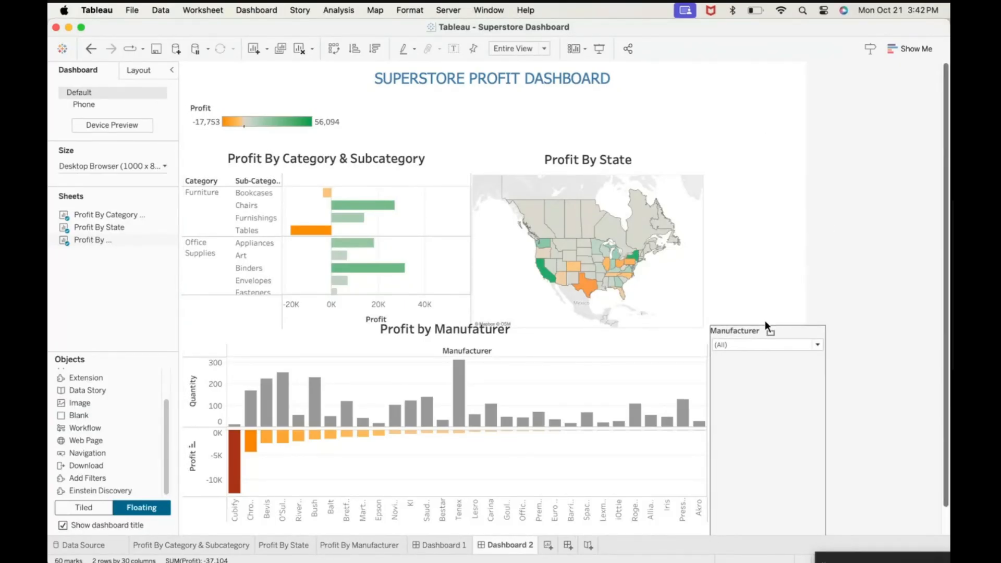
click(626, 341)
drag(444, 313, 441, 329)
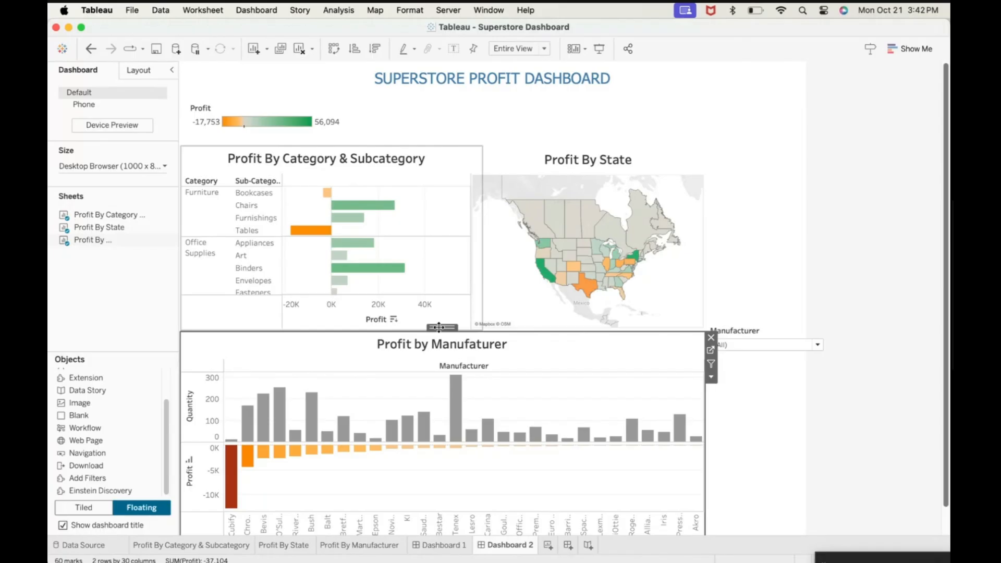
scroll(899, 424, down, 3)
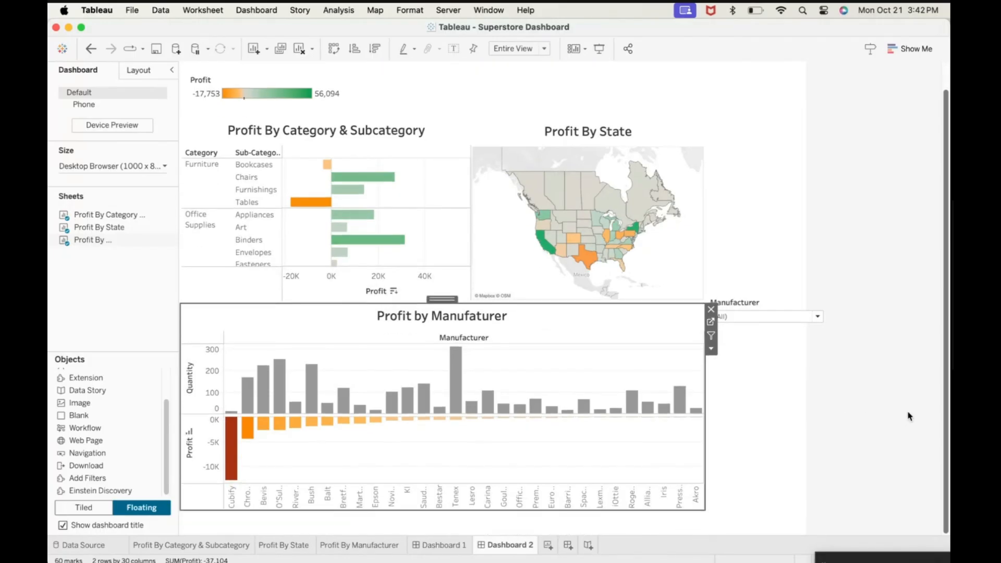
Step: Switch the Manufacturer filter to a multiple-values list and move it up alongside the Profit By State map, level with the map's title
click(817, 318)
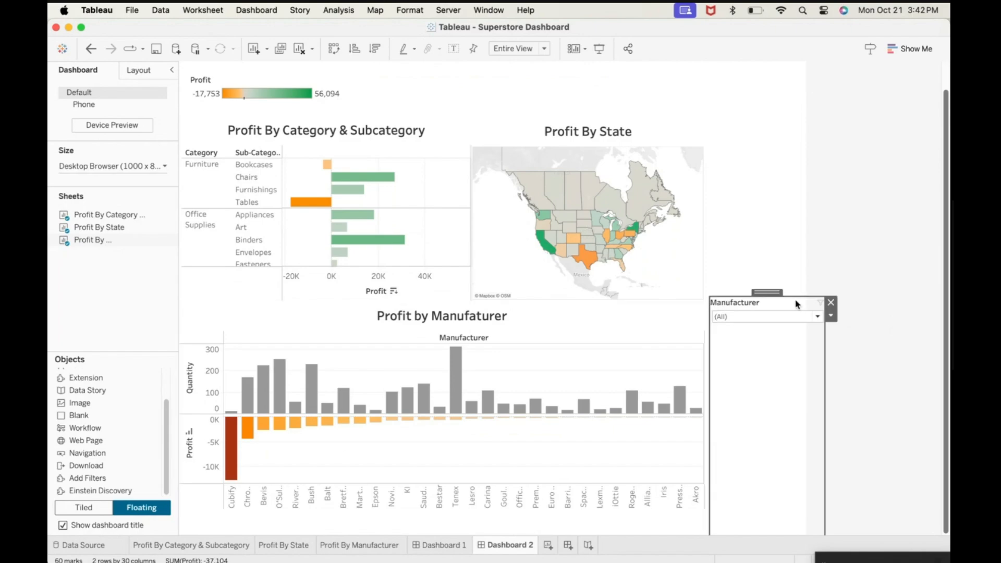
click(833, 320)
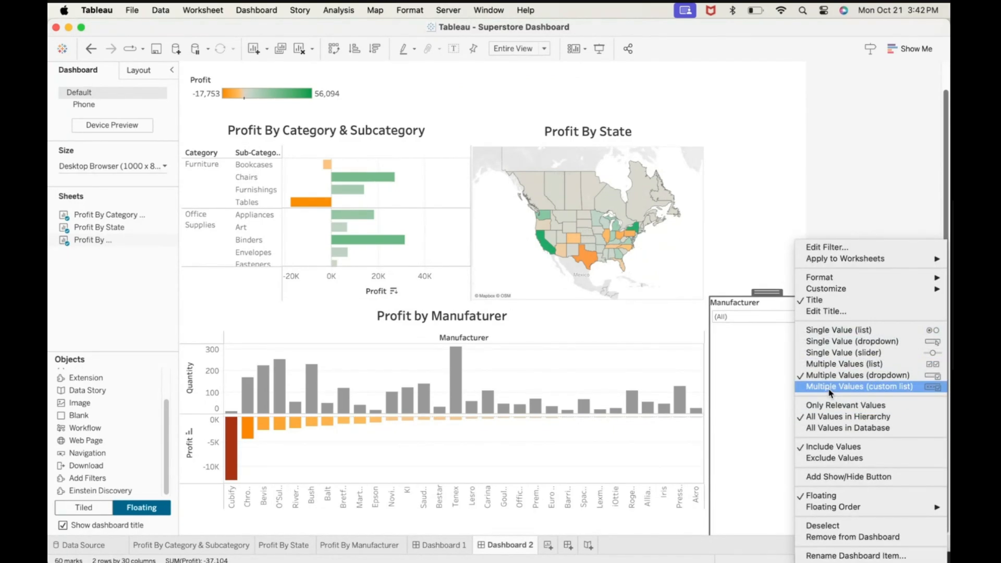
click(800, 365)
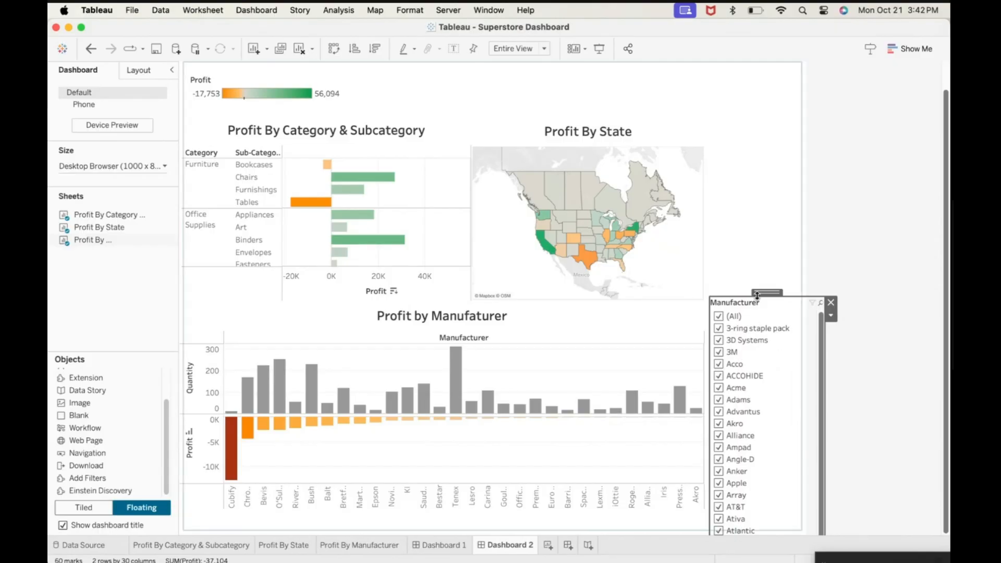
drag(759, 293, 753, 125)
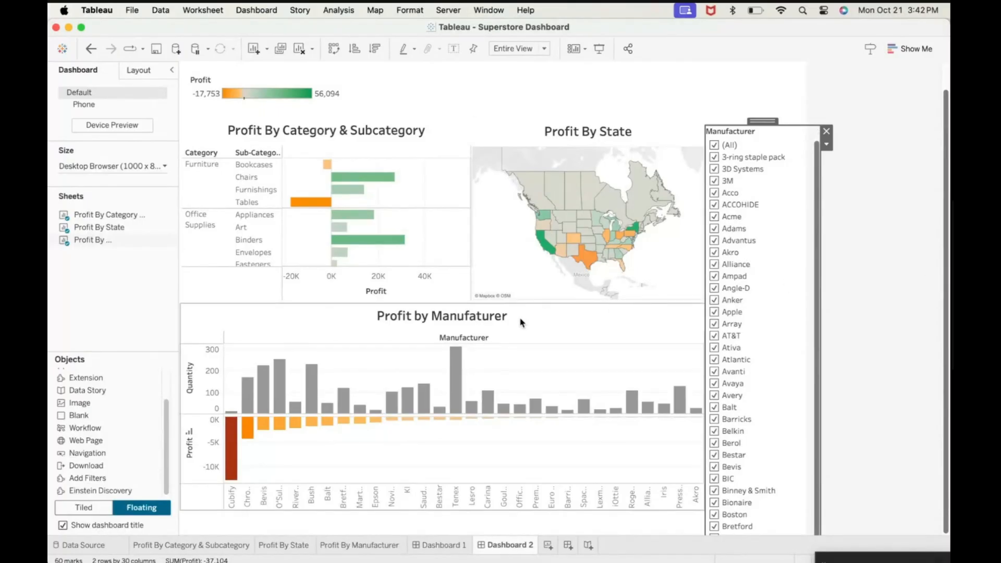
click(481, 137)
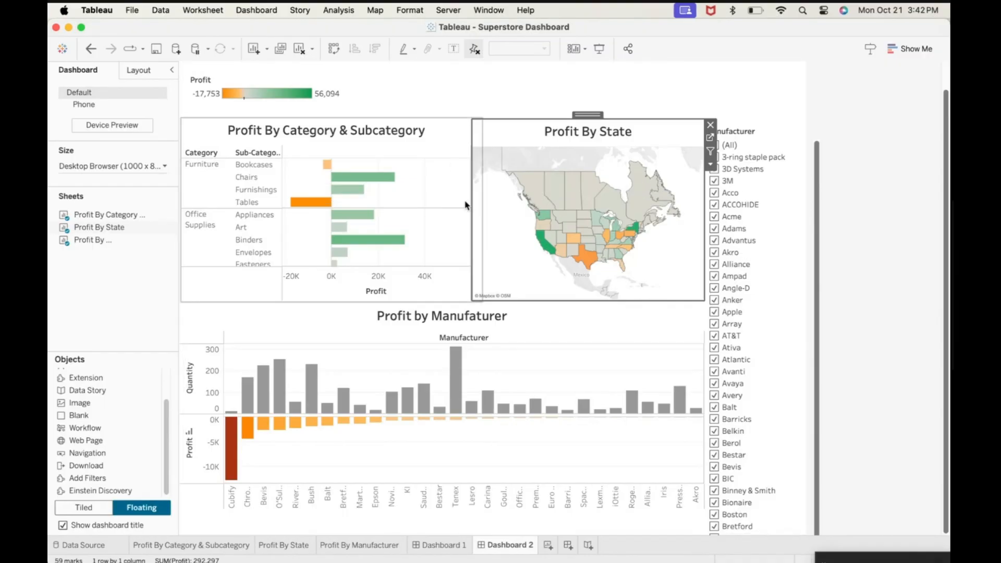
Step: Format the Profit By Category & Subcategory title in non-bold Tahoma with the blue colour of the dashboard title
drag(947, 135, 946, 70)
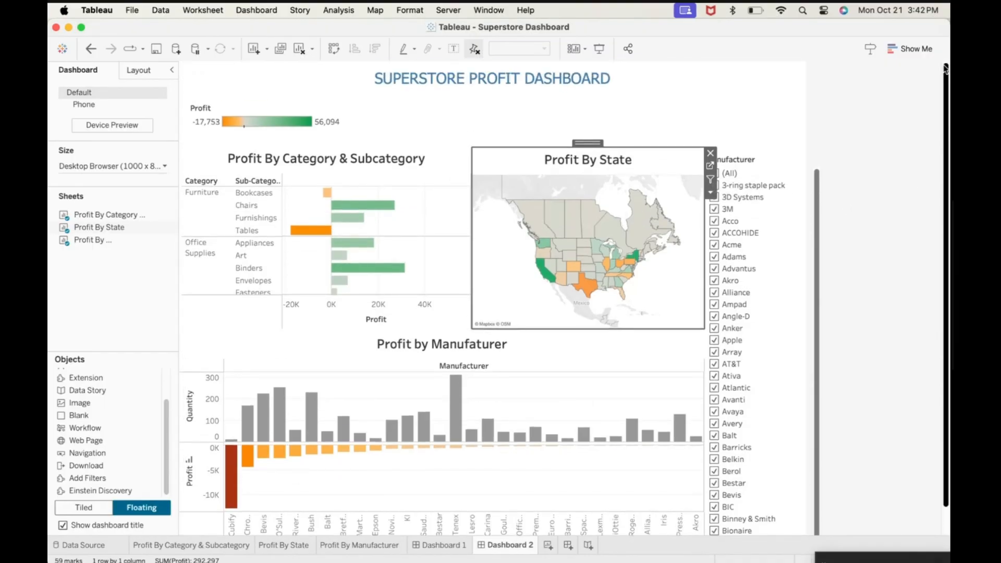
click(303, 161)
double_click(296, 162)
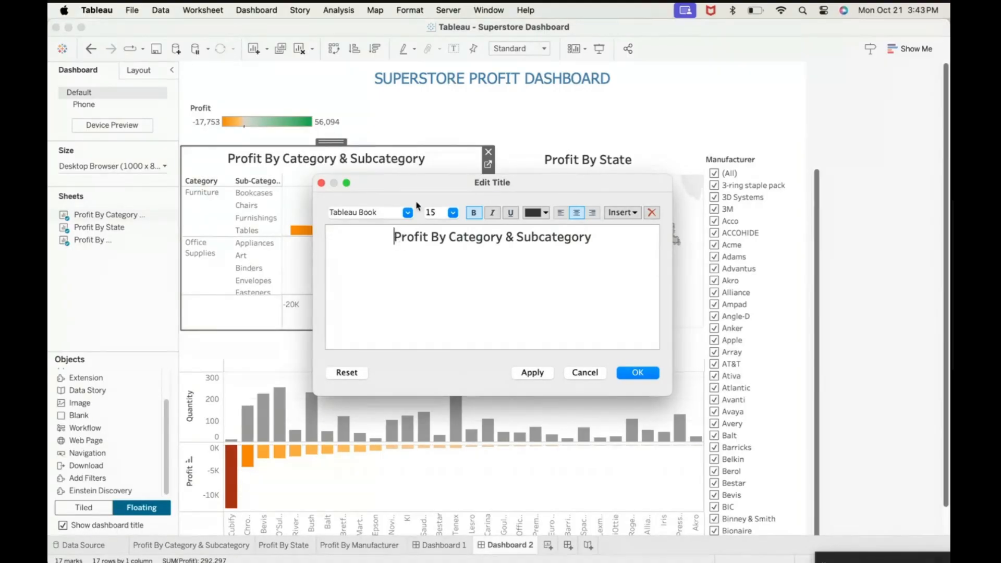
drag(394, 238, 647, 245)
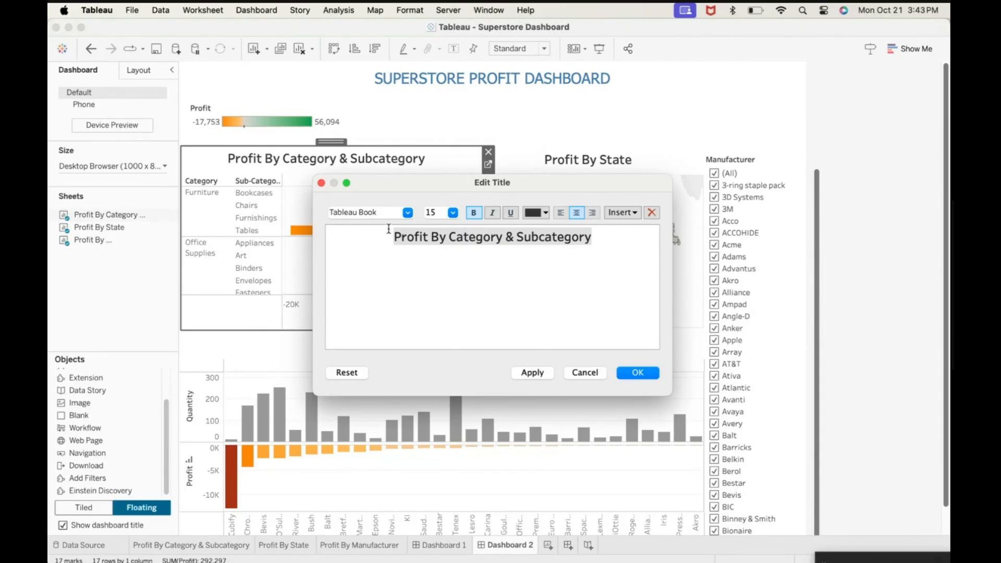
click(408, 213)
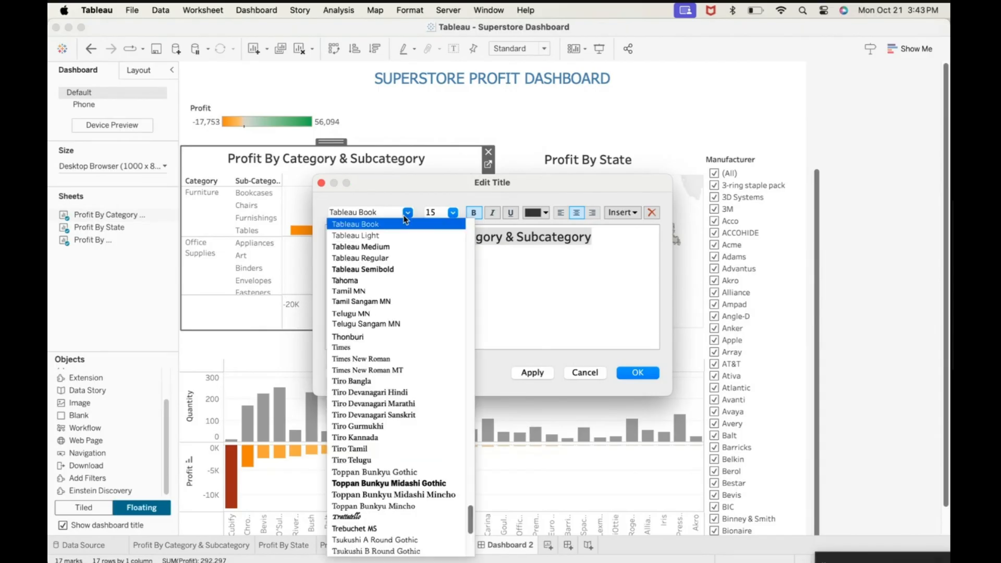
click(364, 282)
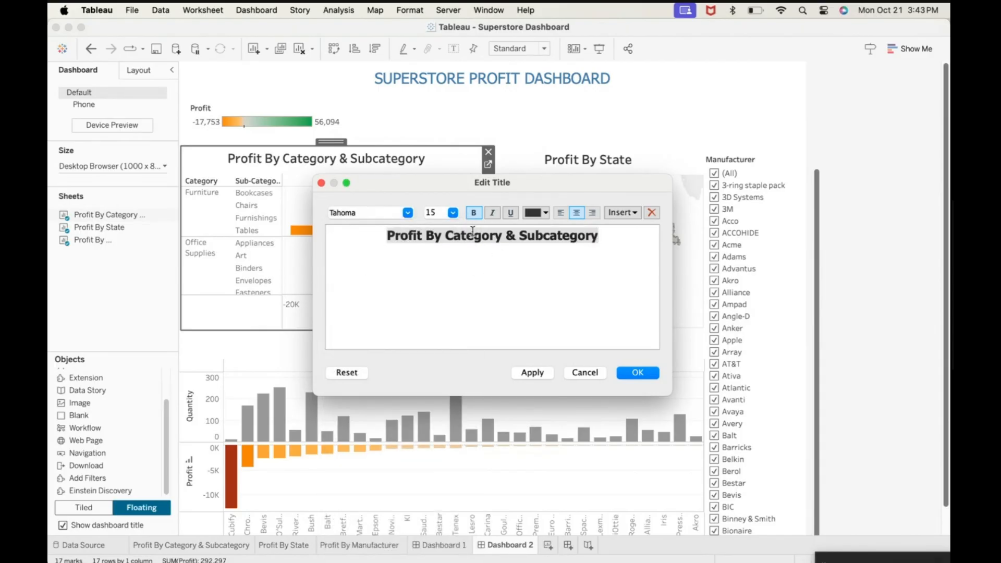
click(480, 215)
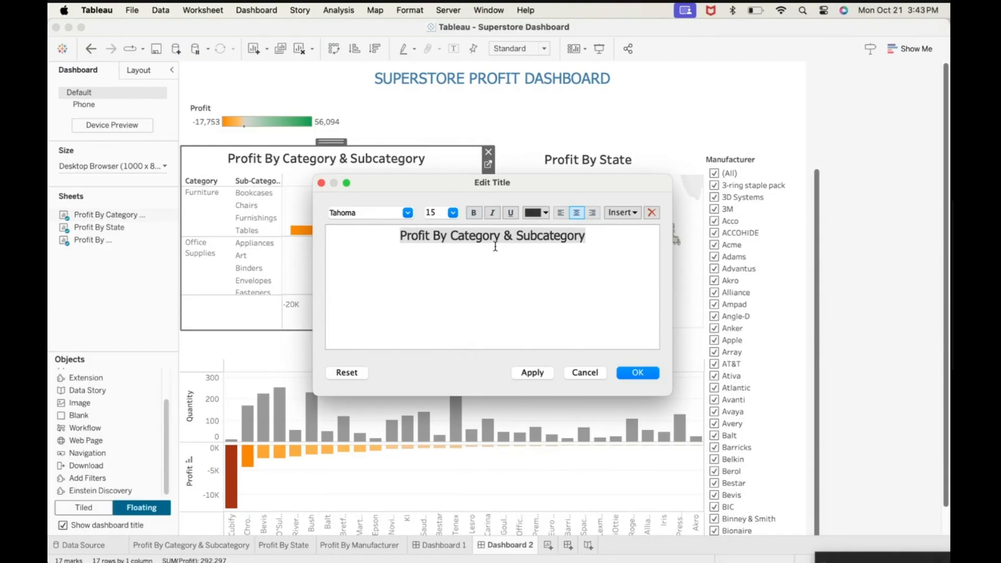
click(544, 213)
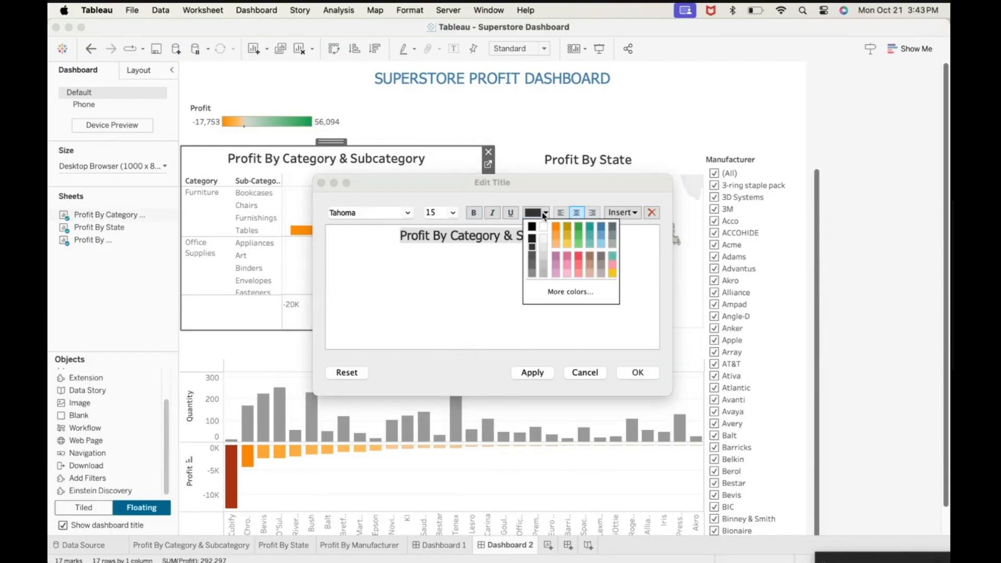
click(602, 226)
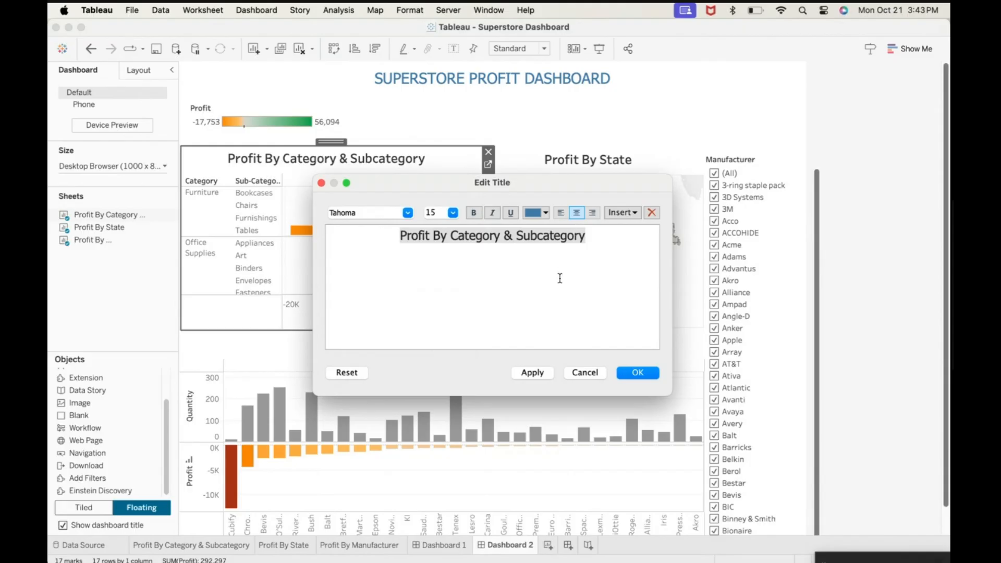
click(559, 278)
click(647, 374)
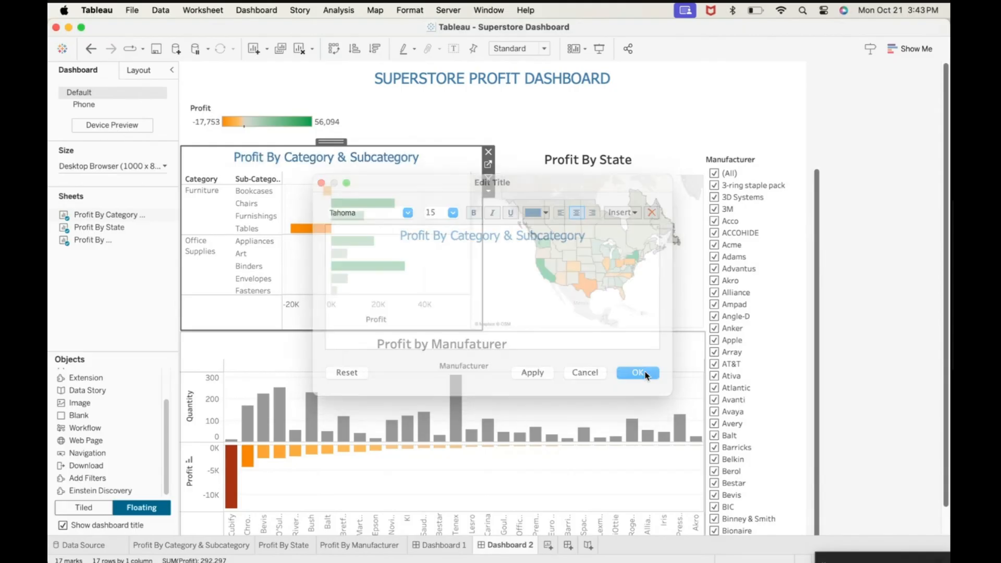
Step: Extend the top edge of the Profit By State map slightly upward so its title lines up with the category chart's title
click(548, 161)
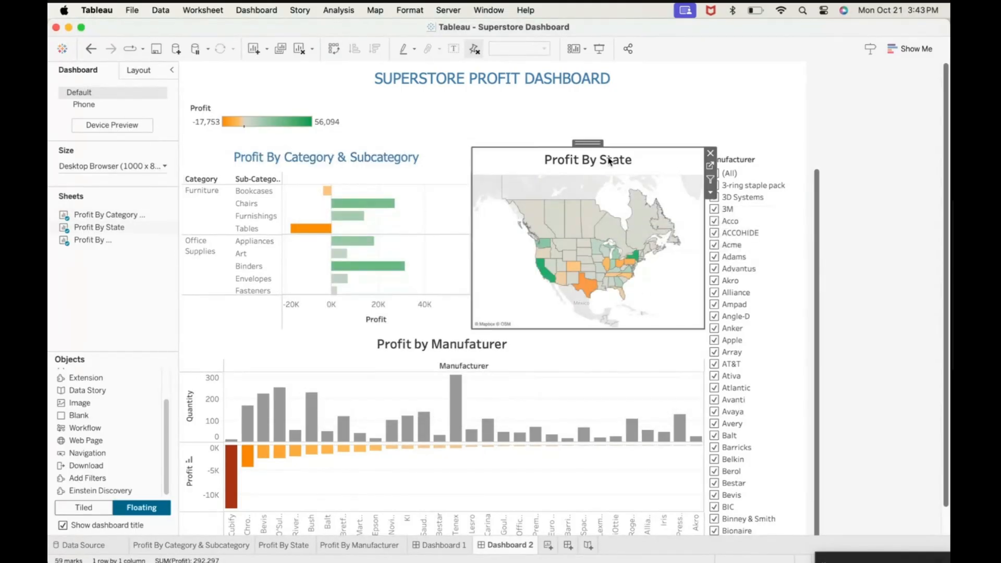
drag(560, 148, 560, 143)
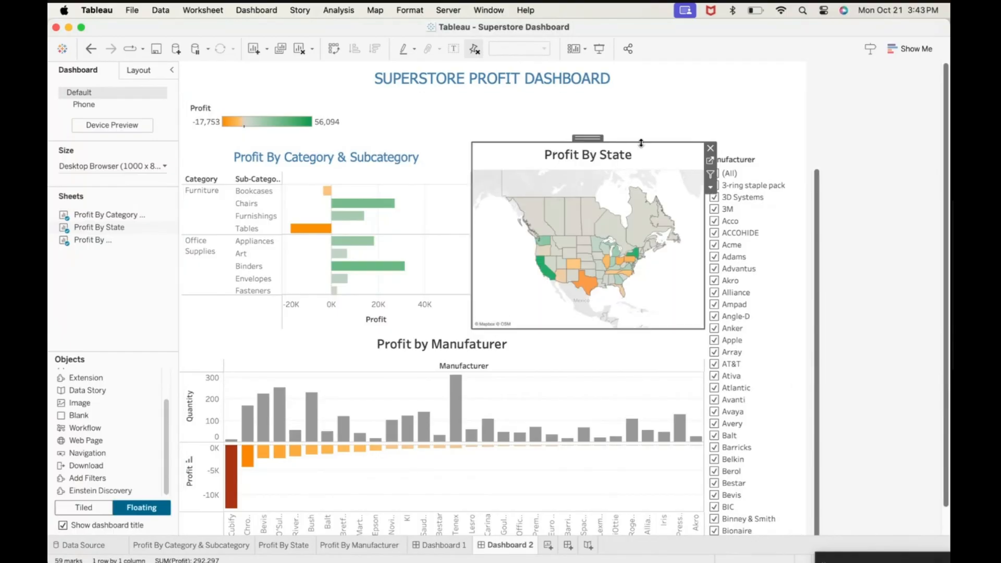
drag(641, 143, 640, 145)
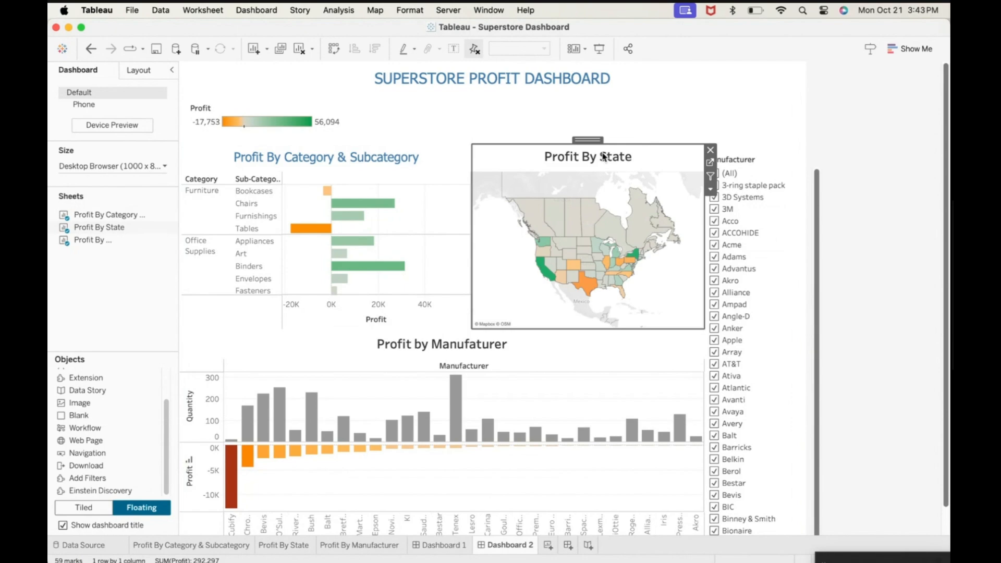
Step: Format the Profit By State map title in non-bold Tahoma with the same blue as the dashboard title
double_click(604, 156)
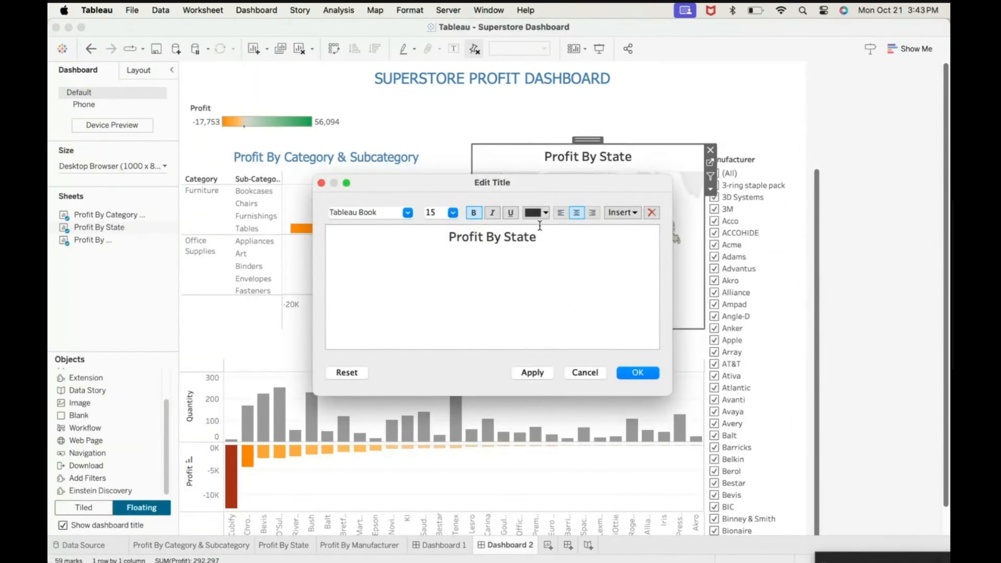
click(416, 213)
click(555, 264)
key(super+a)
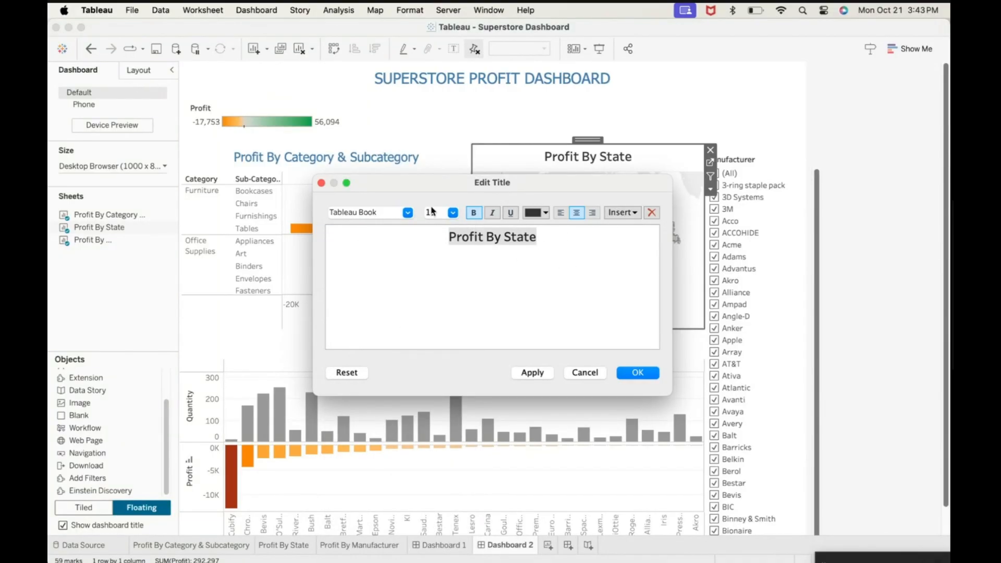
click(407, 213)
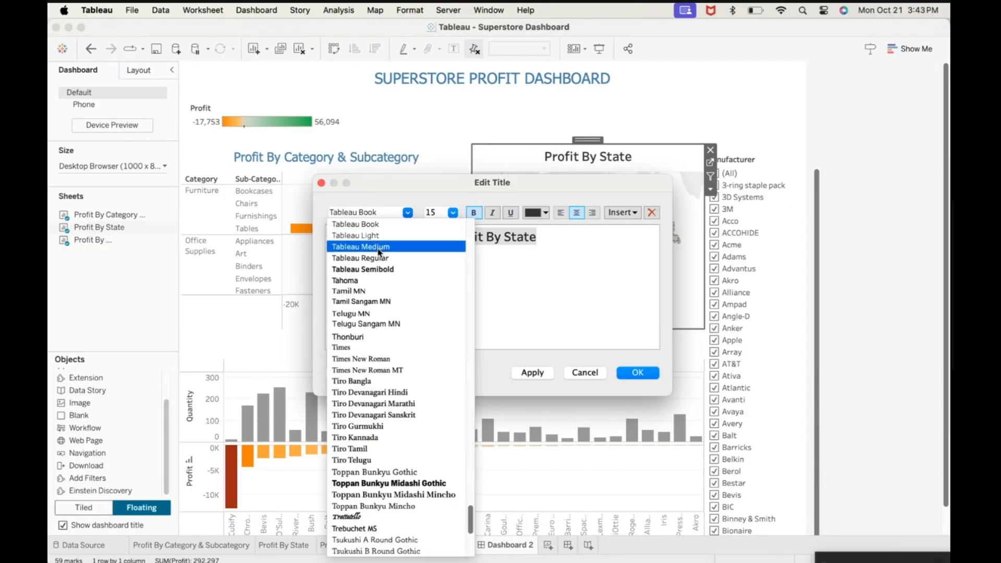
click(385, 288)
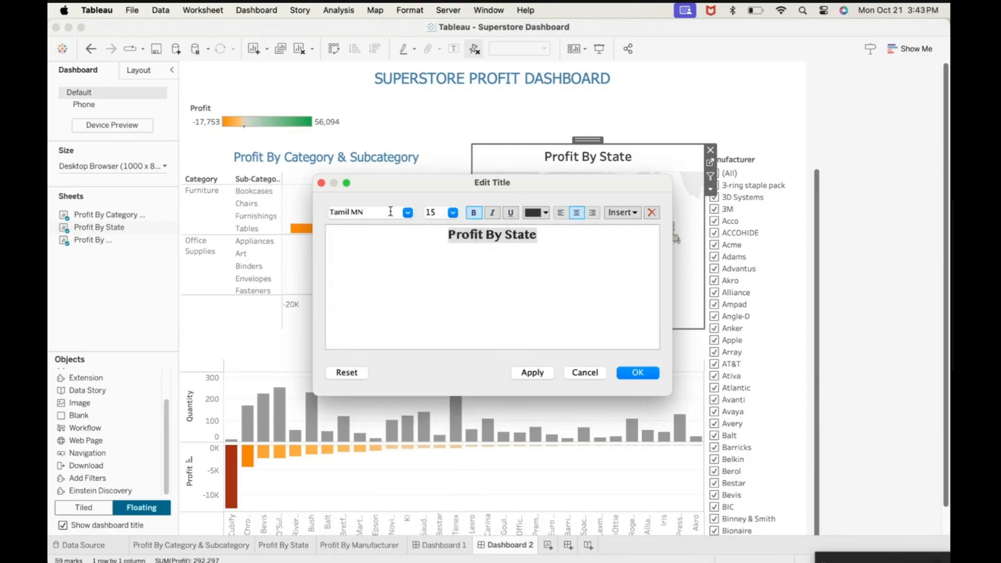
click(409, 215)
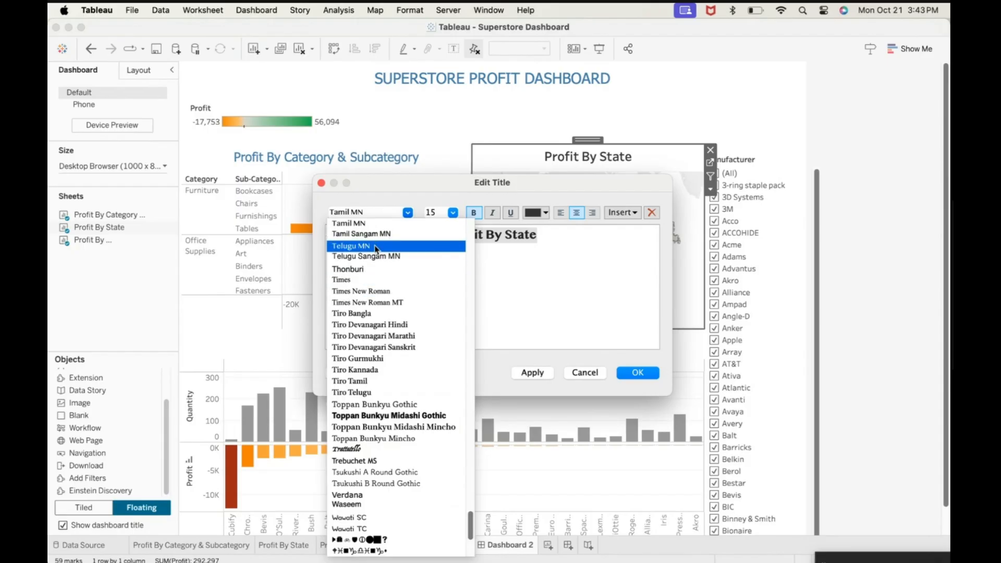
scroll(384, 288, up, 1)
click(386, 224)
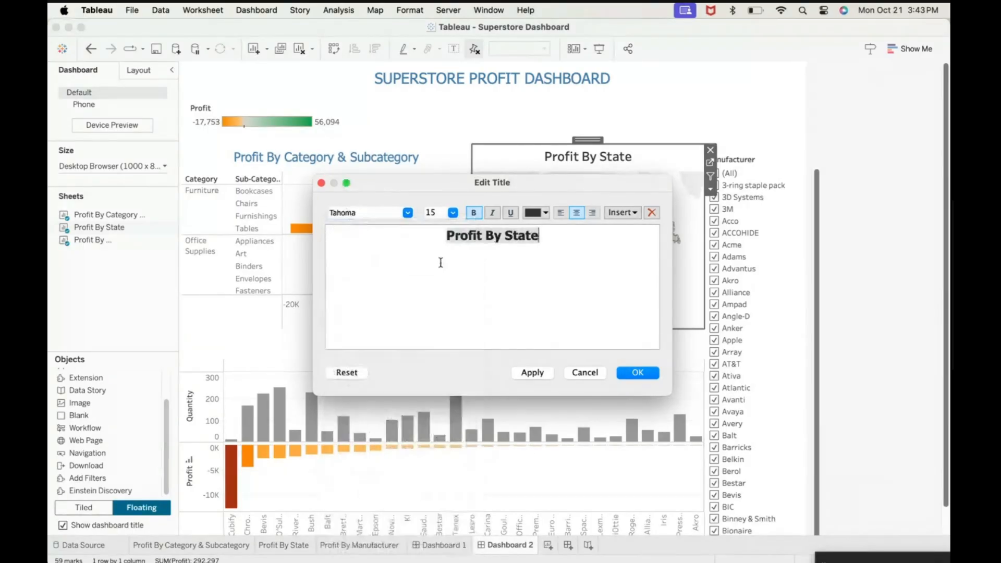
click(474, 213)
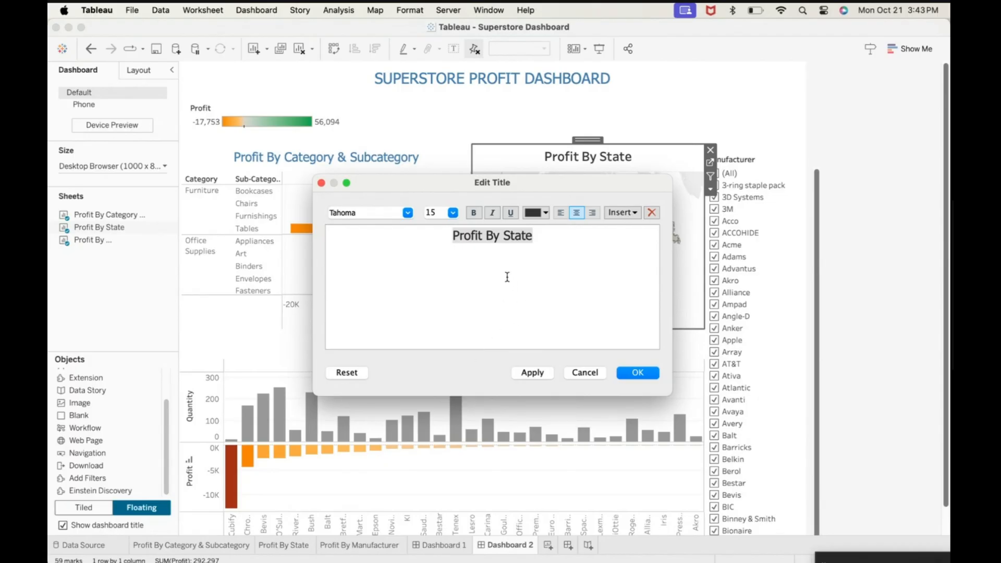
click(545, 212)
click(605, 228)
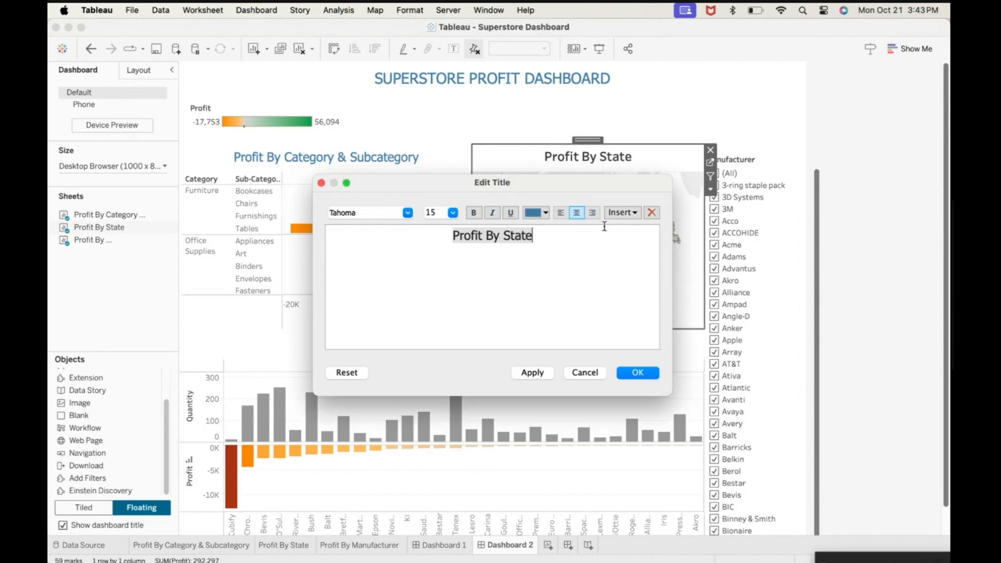
click(638, 373)
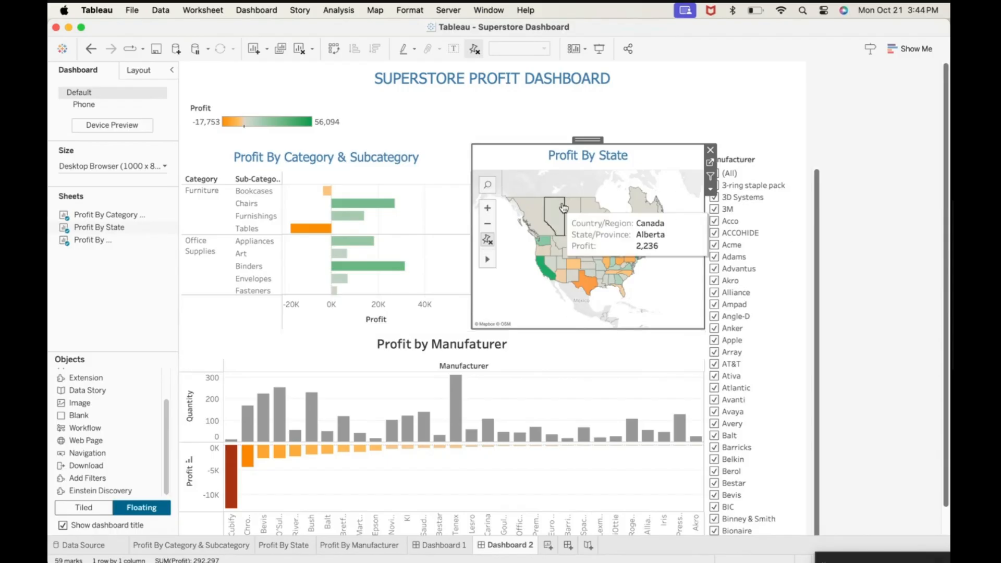
Step: Restyle the manufacturer chart's title as non-bold Tahoma in the blue used by the other chart titles
double_click(409, 346)
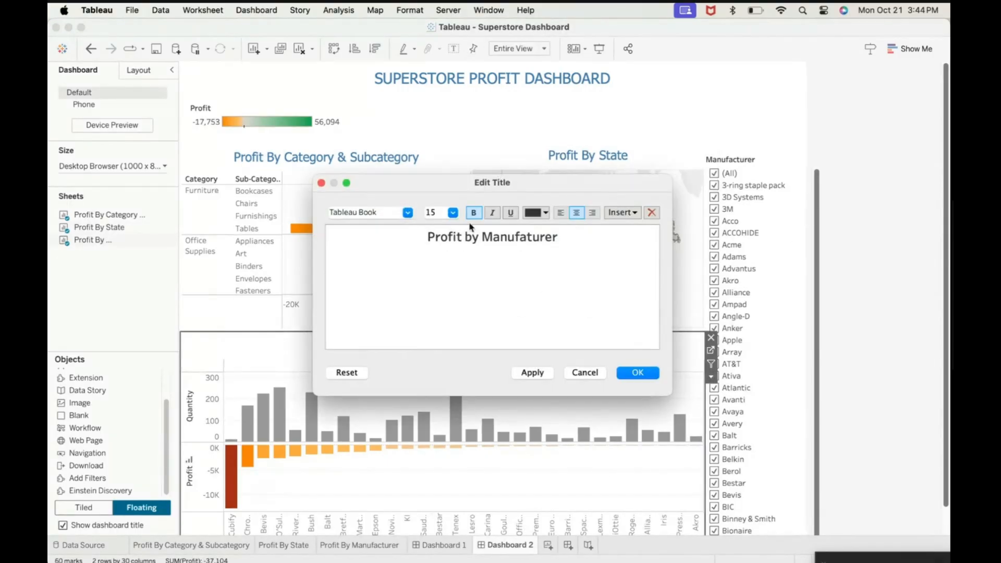
drag(429, 235, 641, 240)
click(407, 212)
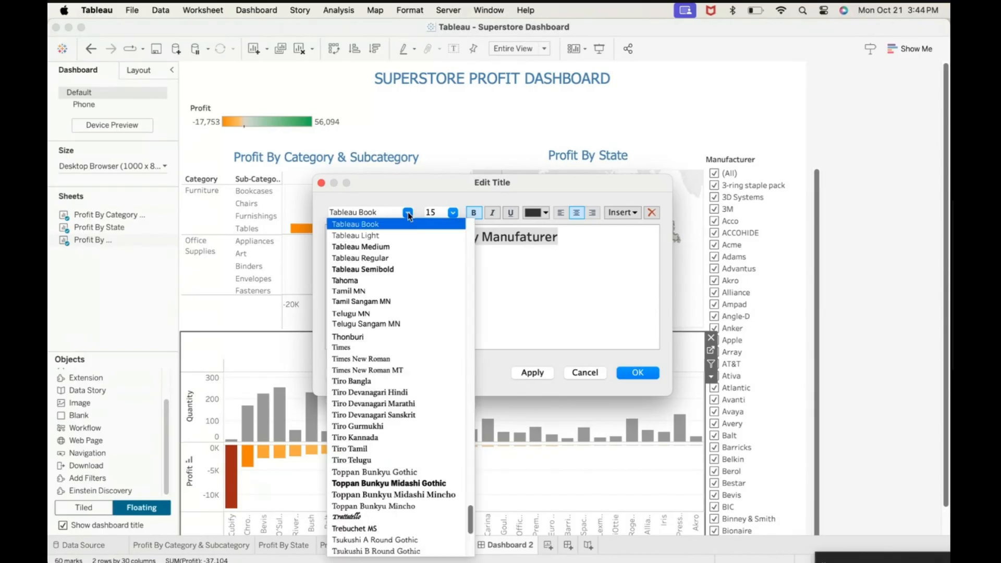
scroll(387, 251, up, 3)
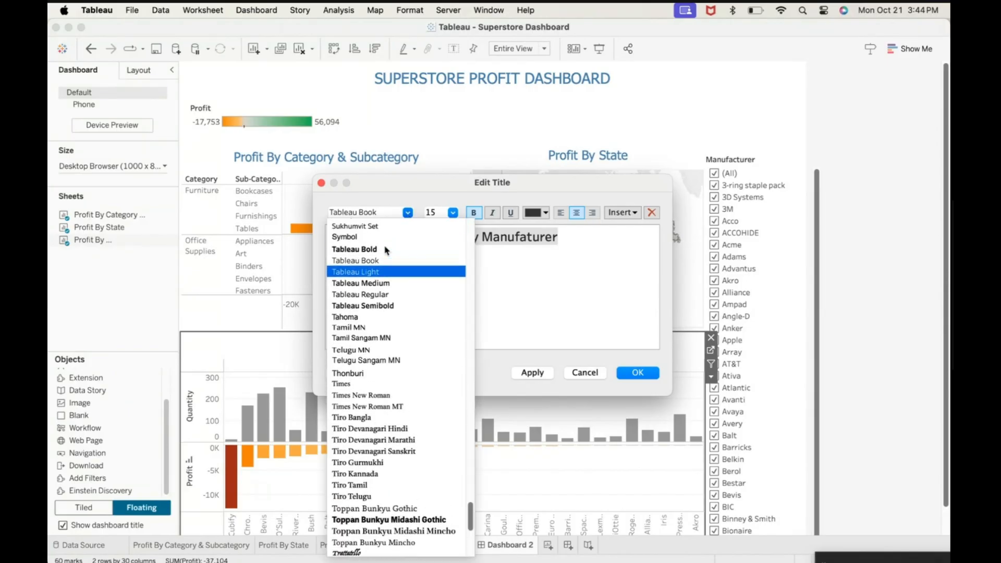
scroll(387, 251, up, 1)
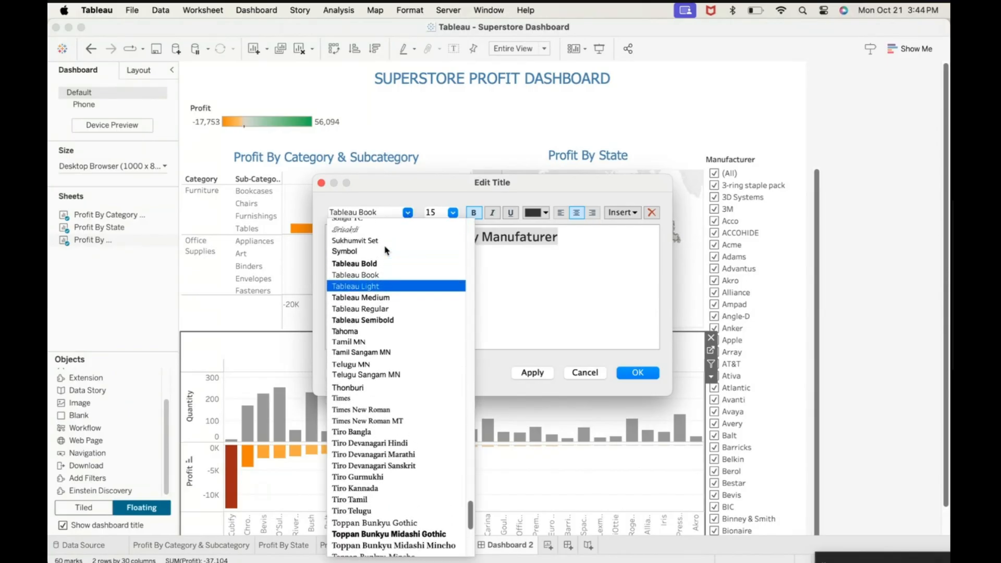
click(387, 332)
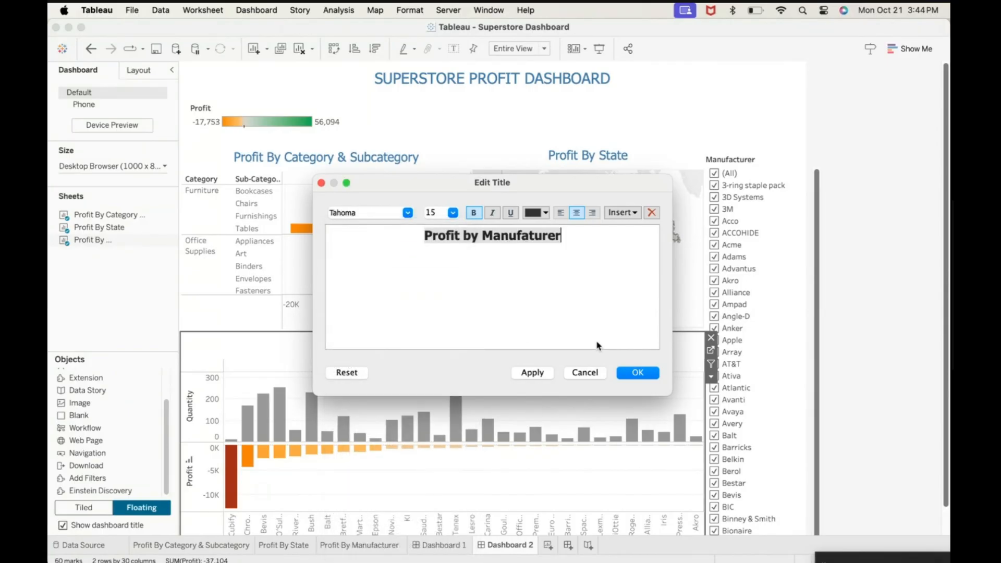
click(544, 213)
click(600, 229)
click(474, 213)
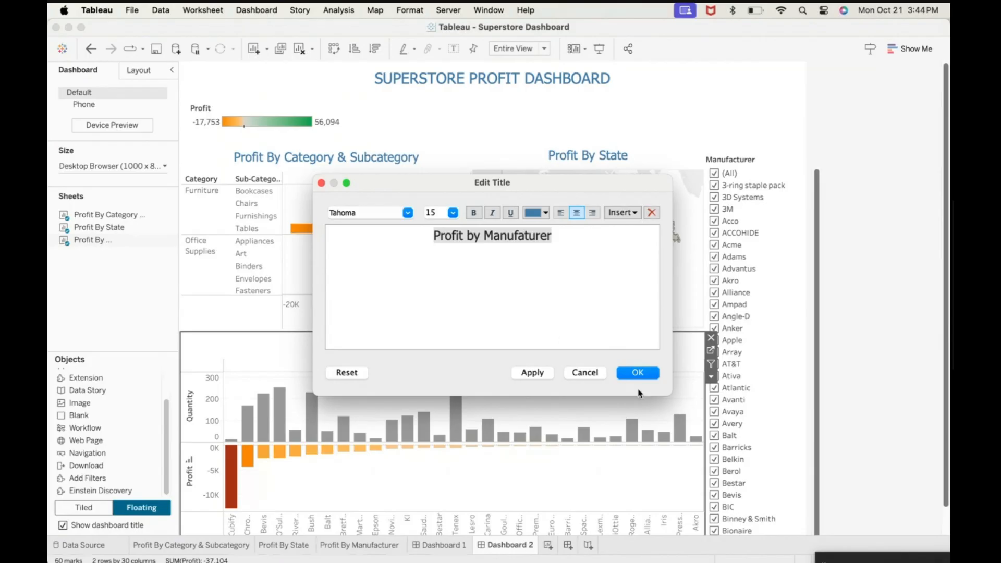
click(641, 373)
Step: Enlarge the SUPERSTORE PROFIT DASHBOARD title to font size 22
click(435, 86)
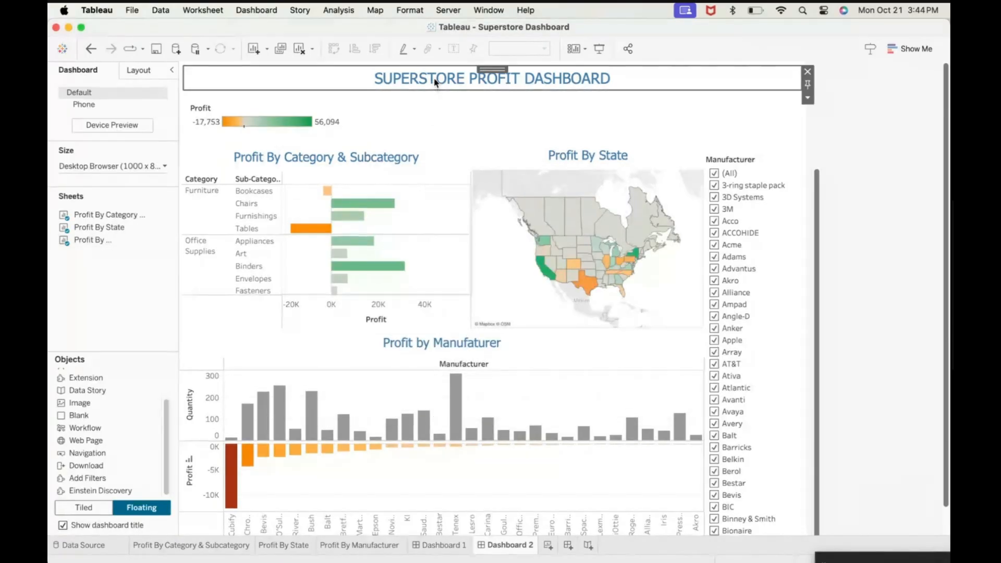
double_click(435, 82)
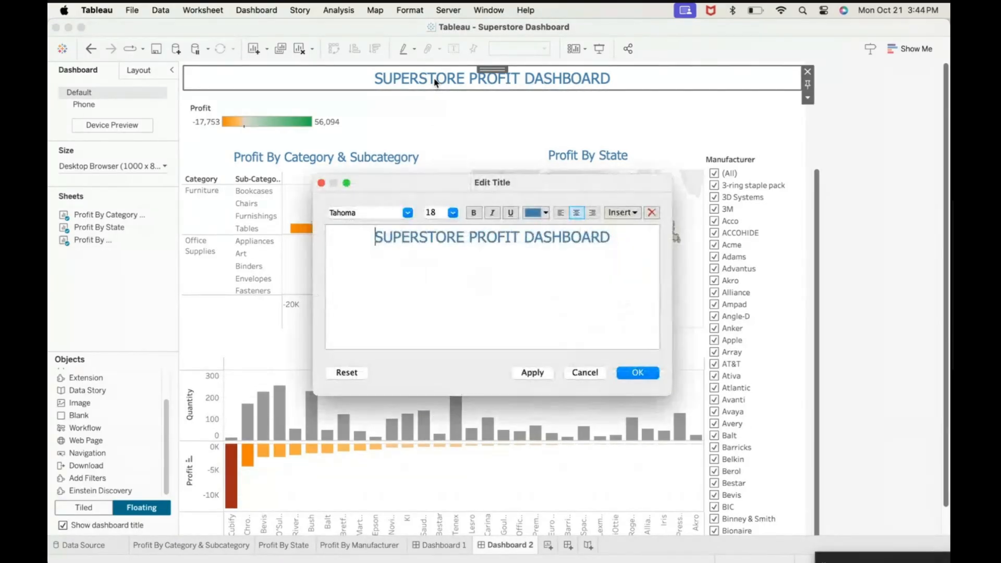
triple_click(423, 252)
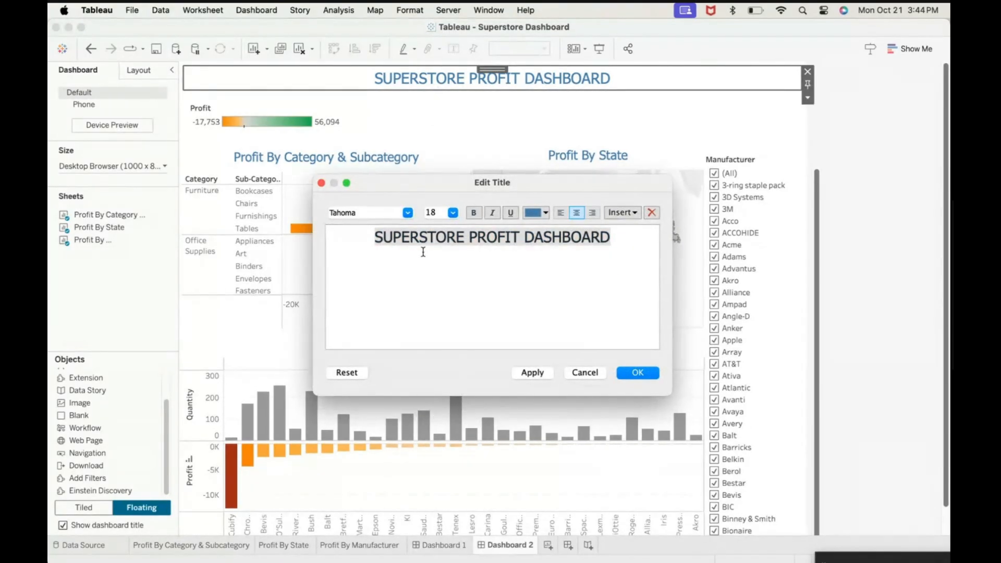
click(455, 213)
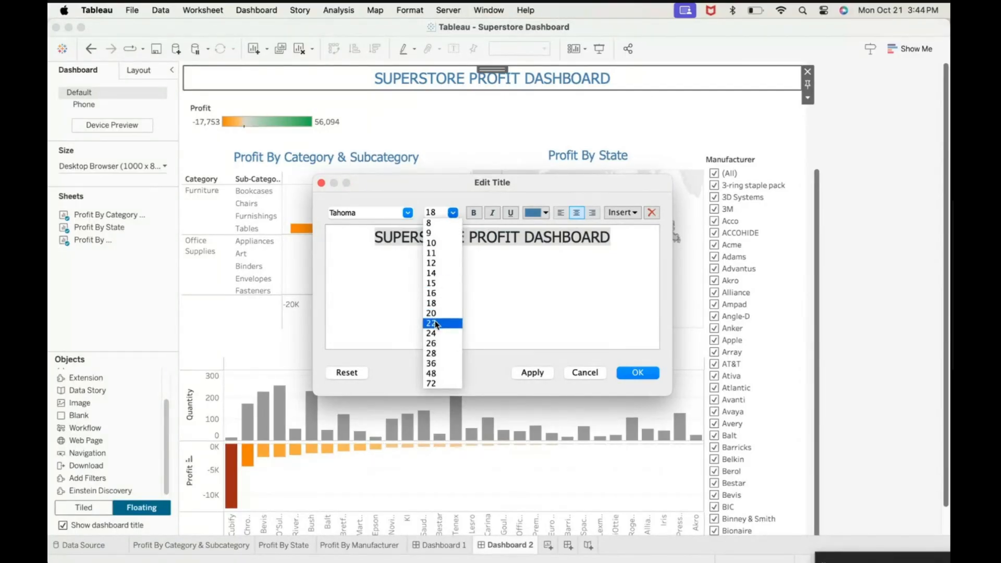
click(436, 323)
click(650, 373)
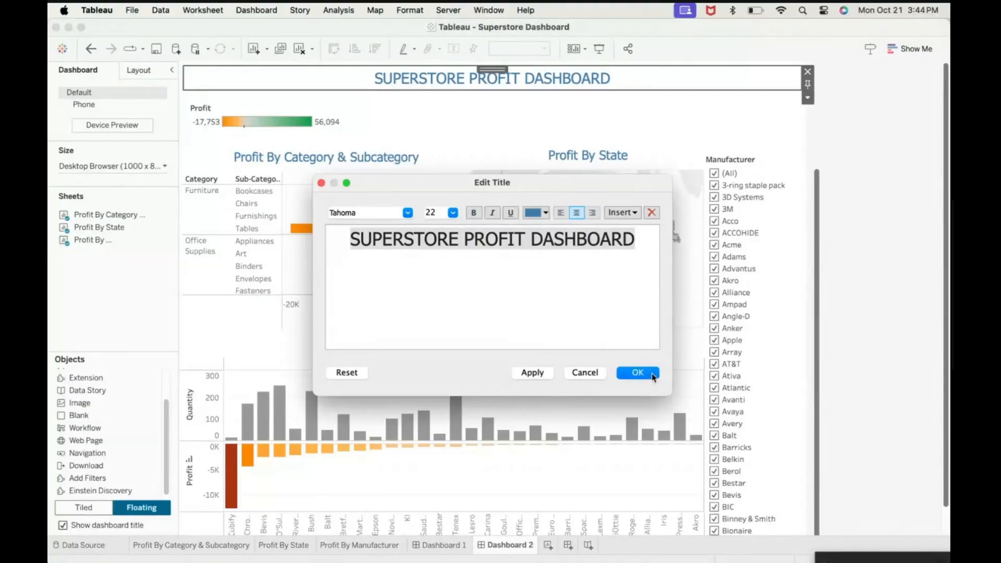
click(912, 259)
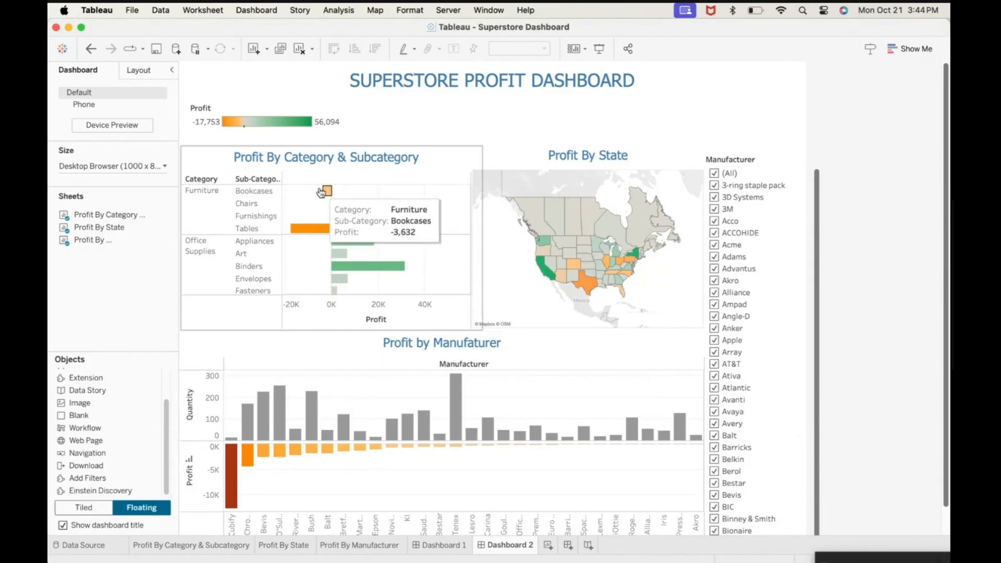
Step: Review the full layout of Dashboard 2 from title to manufacturer chart and compare it with Dashboard 1
scroll(578, 398, down, 3)
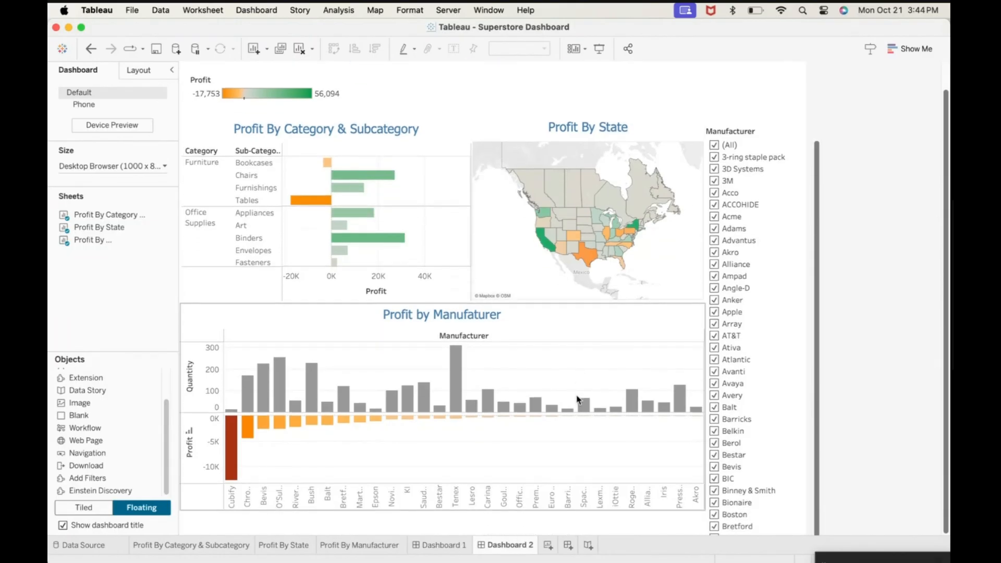
scroll(577, 400, up, 3)
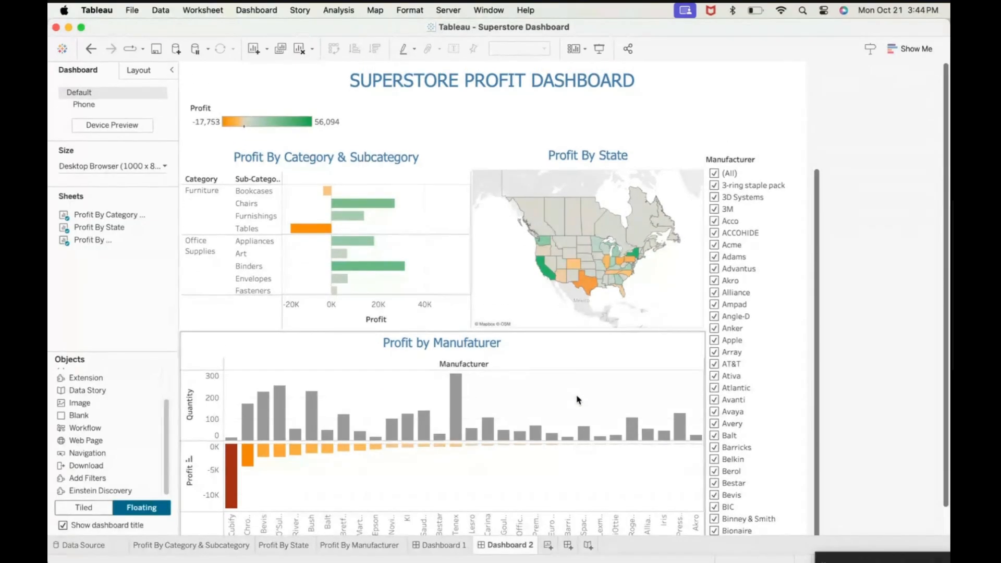
scroll(578, 401, down, 3)
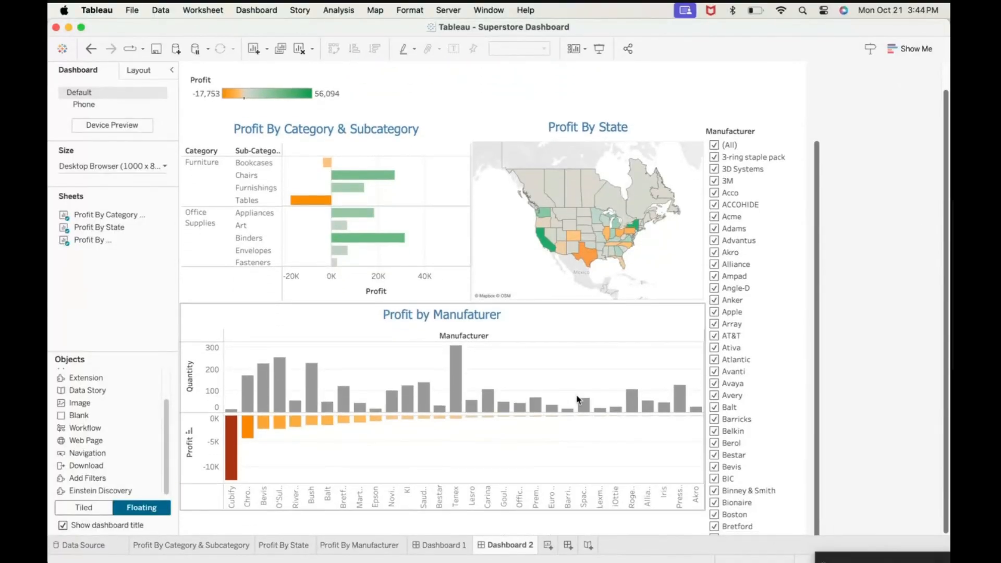
scroll(577, 399, up, 3)
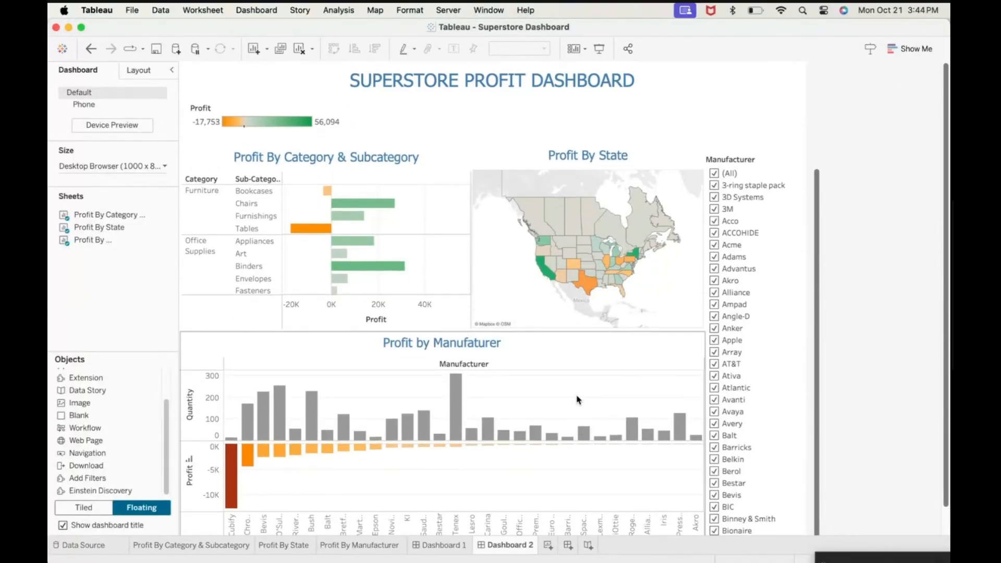
scroll(553, 429, down, 3)
scroll(554, 429, up, 3)
click(446, 546)
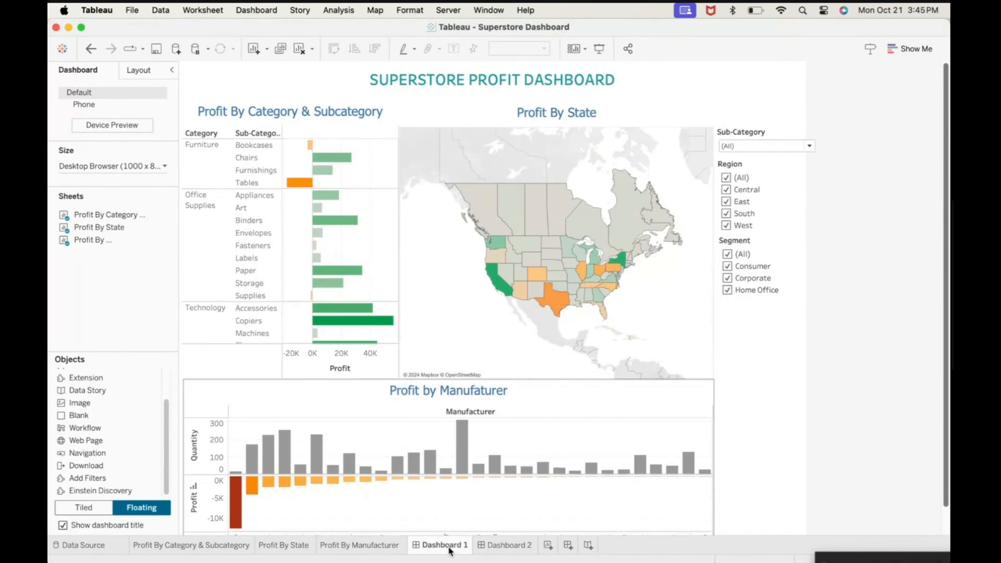
click(503, 545)
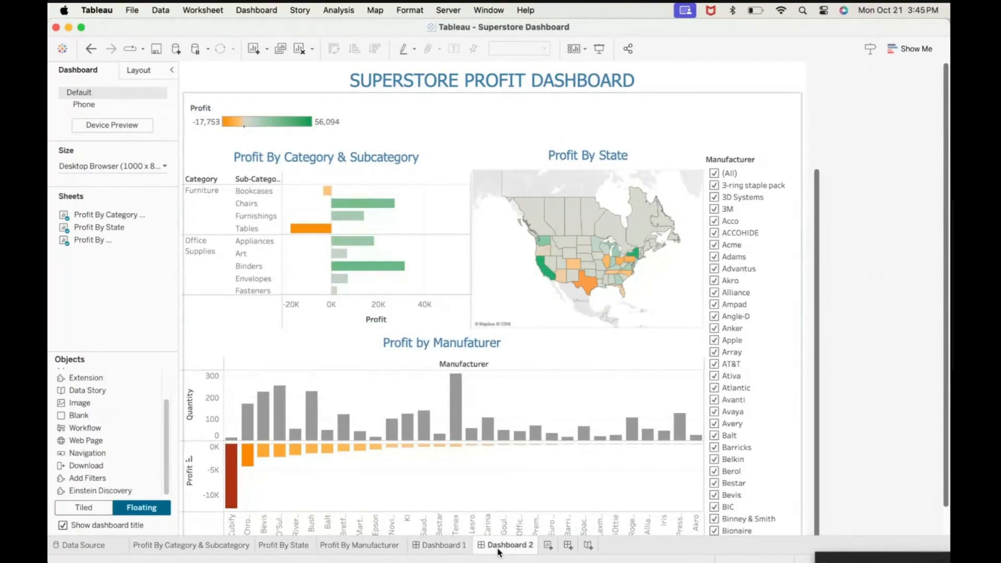
mouse_move(577, 215)
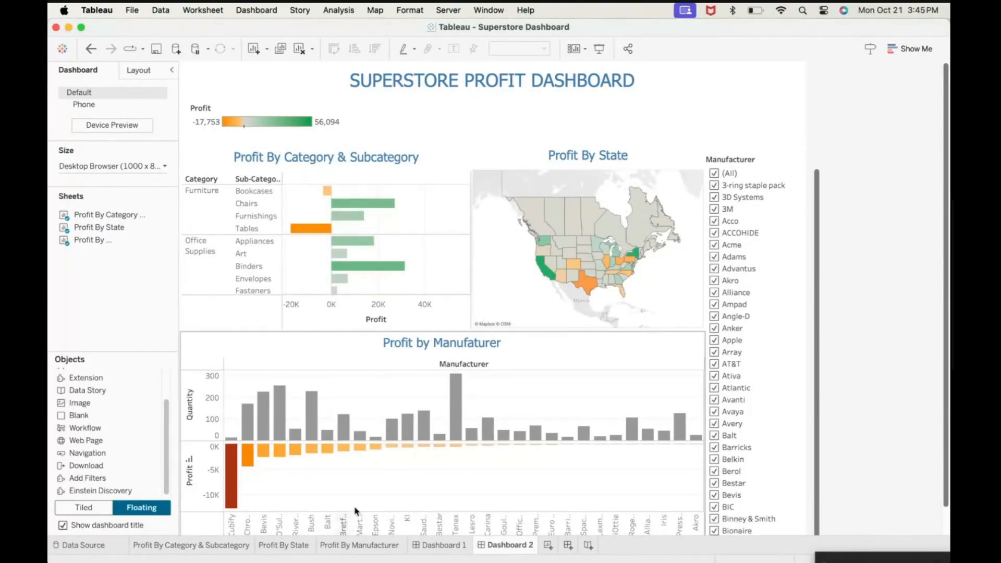
Step: On the Profit By Manufacturer worksheet, recolour the SUM(Quantity) bars to the blue matching the title
click(394, 458)
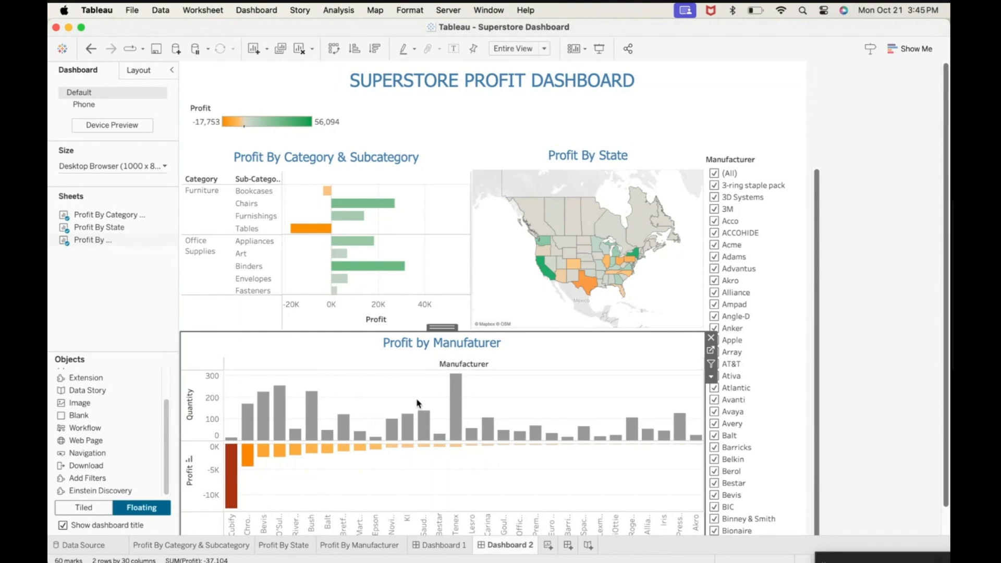
click(382, 544)
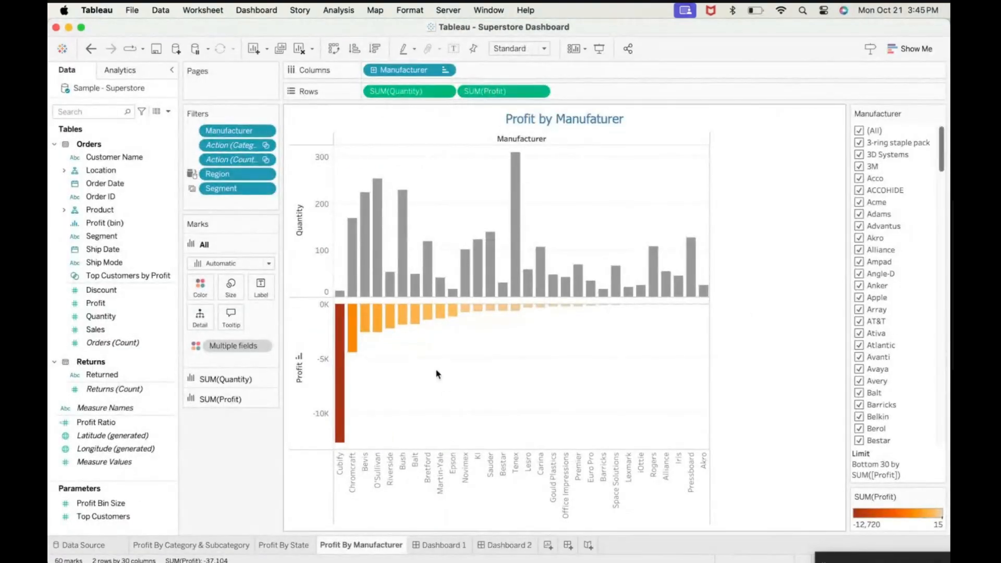
click(355, 292)
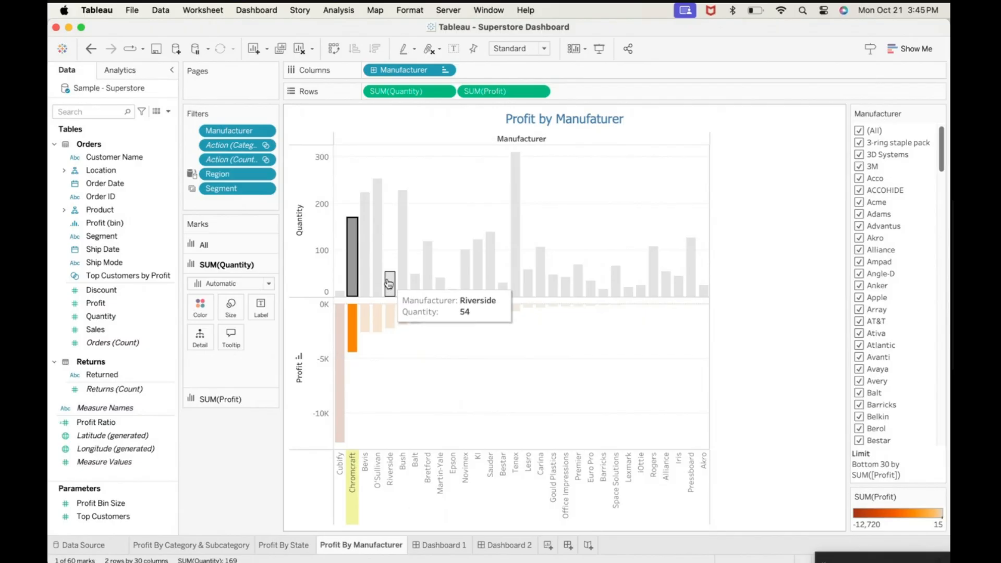
click(365, 285)
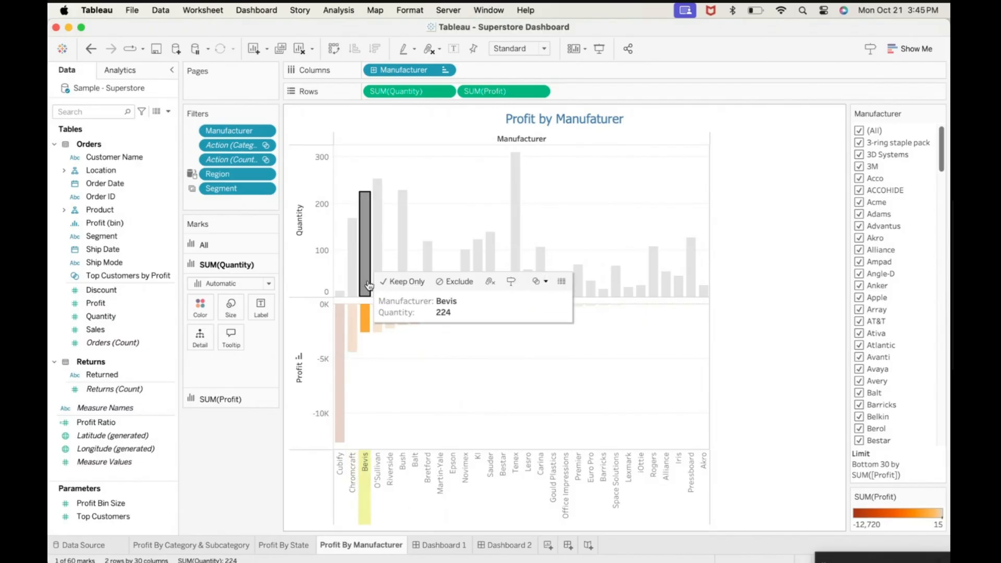
click(200, 307)
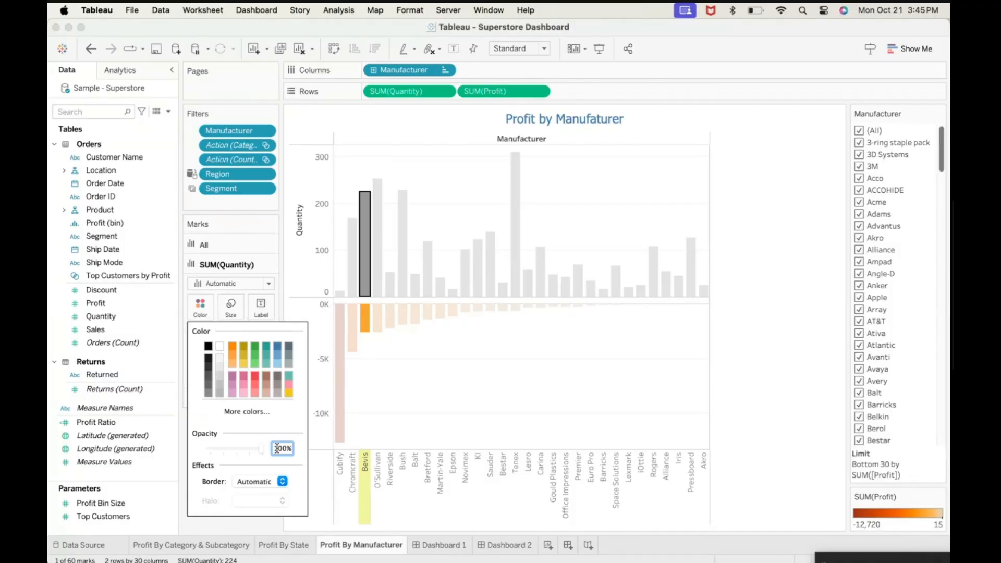
click(277, 349)
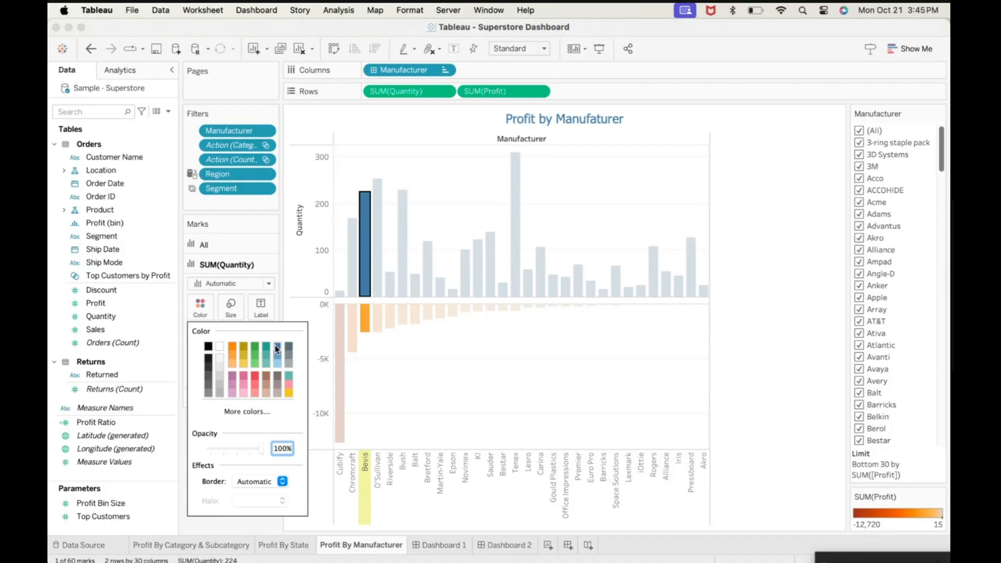
click(781, 231)
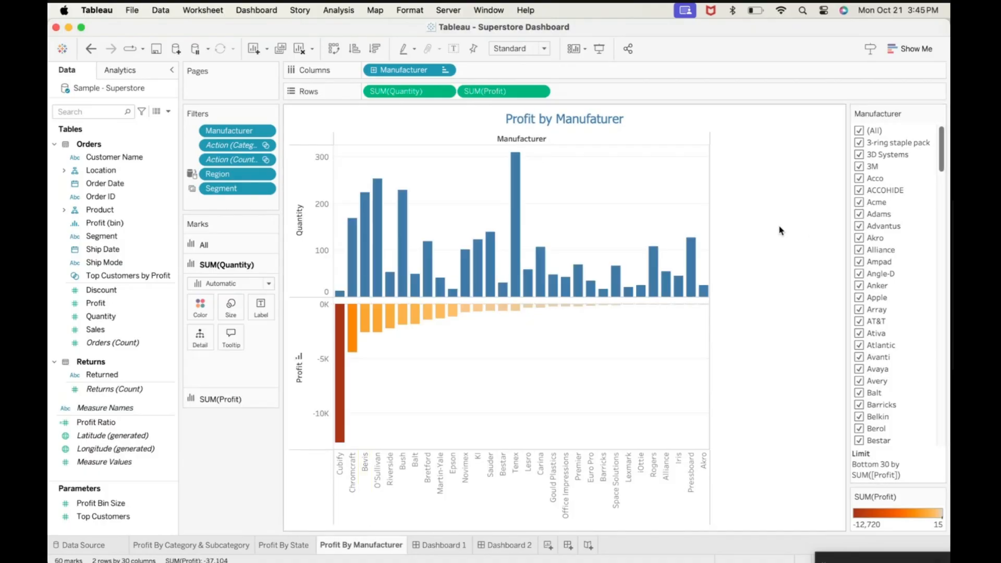
Step: Check the quantity bar colour in the manufacturer chart on Dashboard 2 against the Profit By Manufacturer worksheet
click(506, 552)
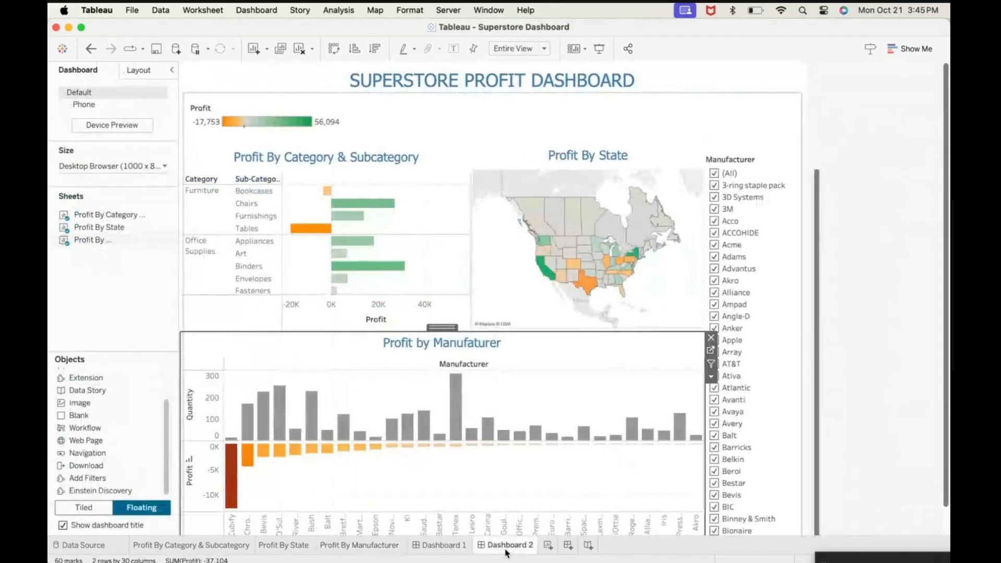
mouse_move(556, 442)
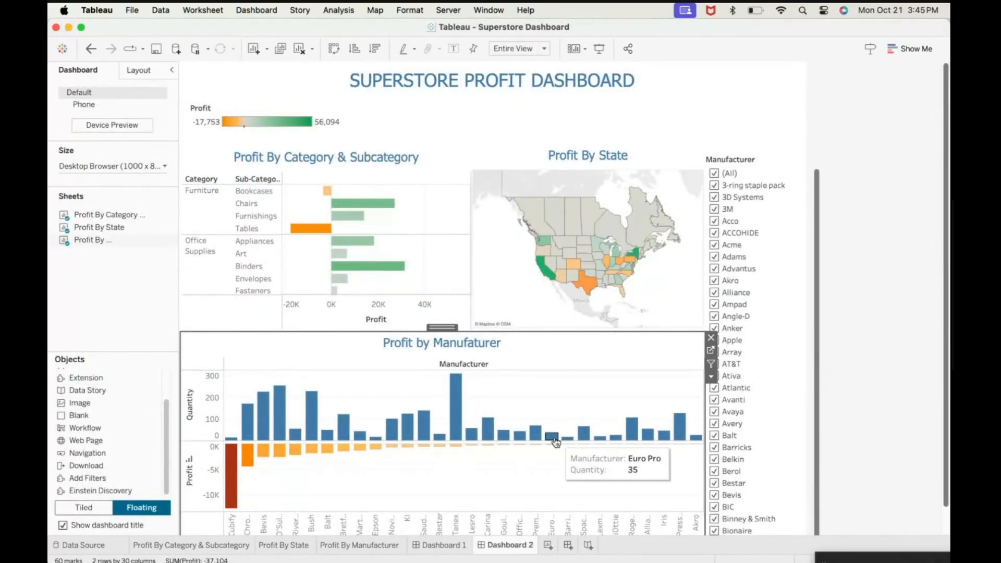
click(380, 548)
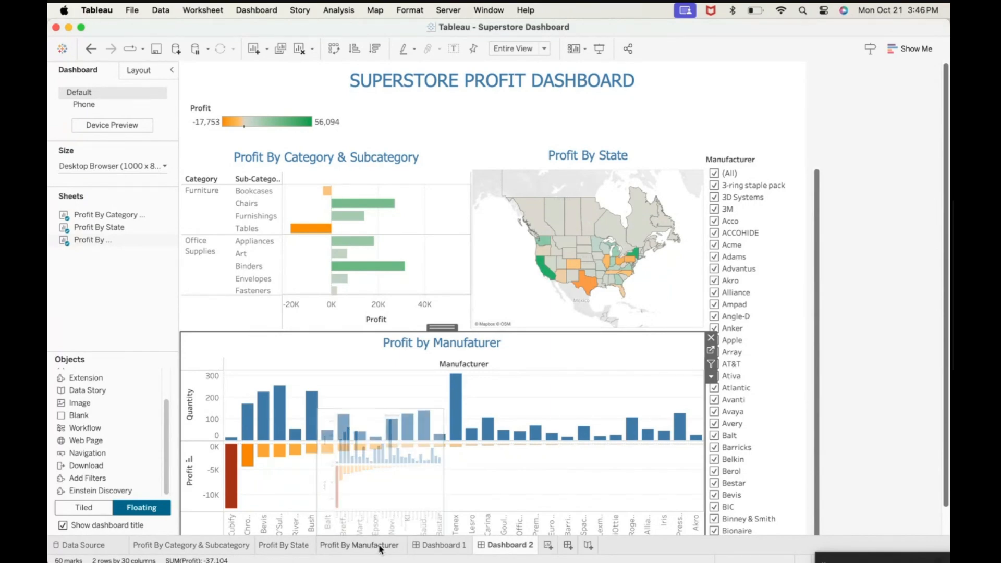
mouse_move(375, 241)
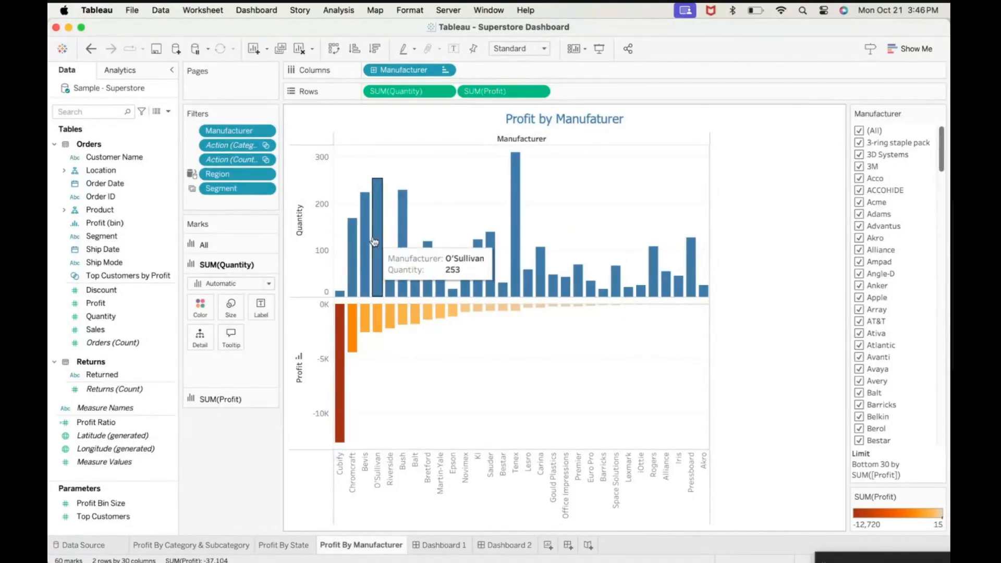
mouse_move(368, 259)
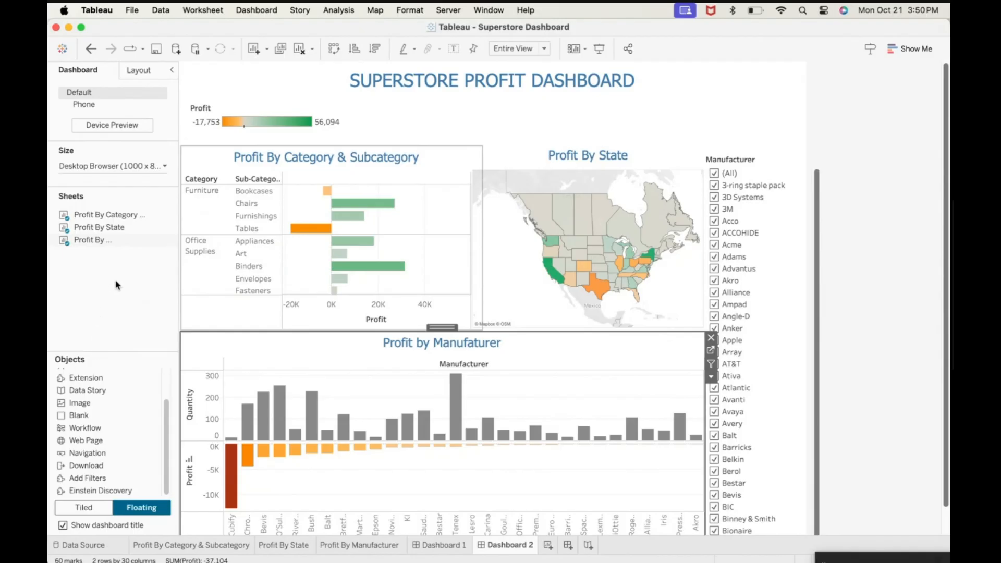
Step: Look through the objects that can be added to Dashboard 2, down to the end of the list
mouse_move(125, 247)
drag(165, 423, 171, 469)
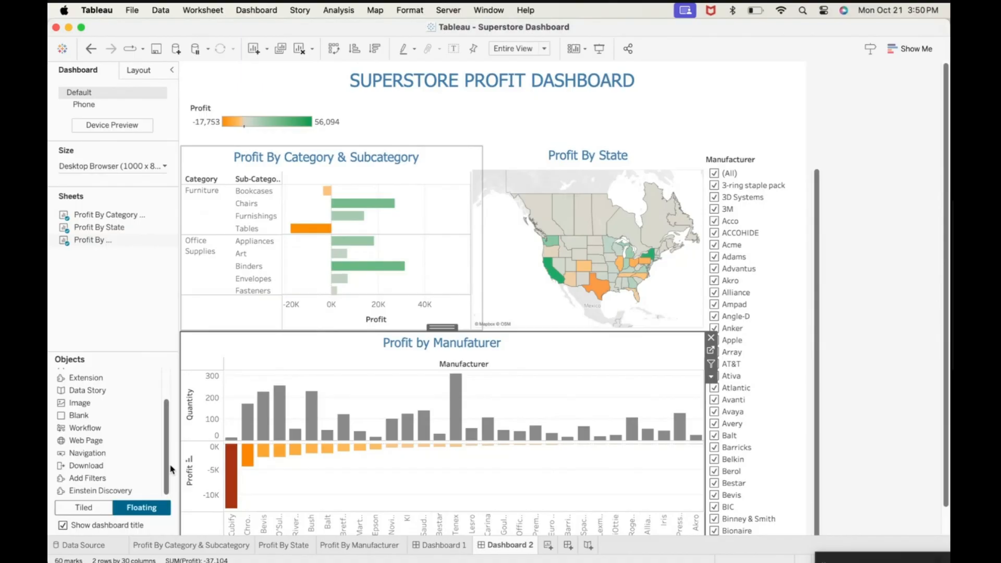